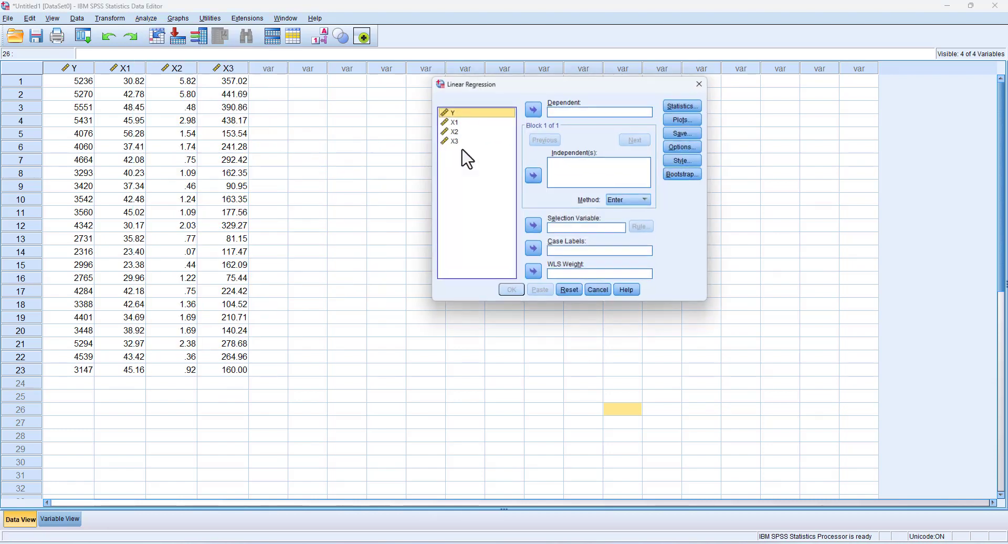
Assign Y as the dependent variable and X1, X2 and X3 as the independent variables of the linear regression
click(533, 110)
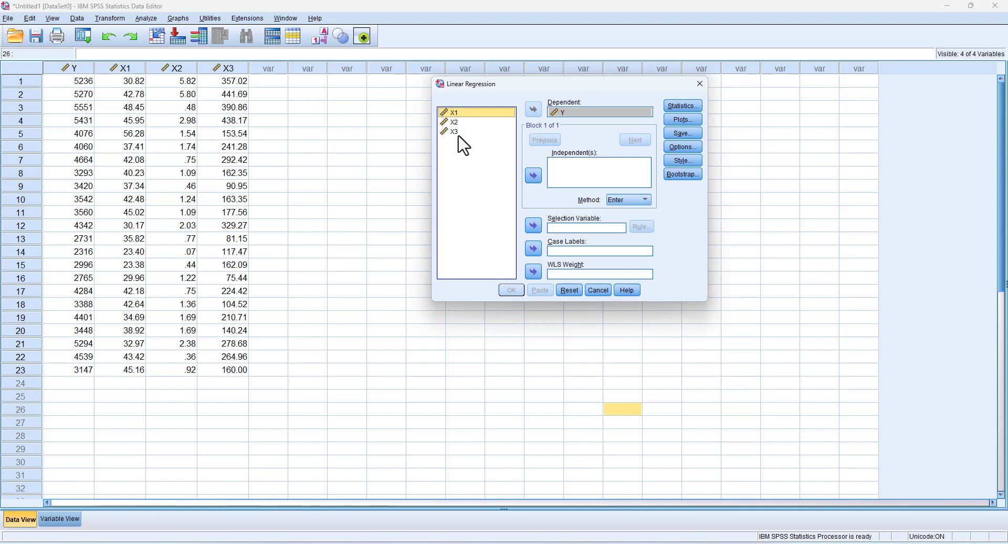
shift+click(455, 132)
click(533, 176)
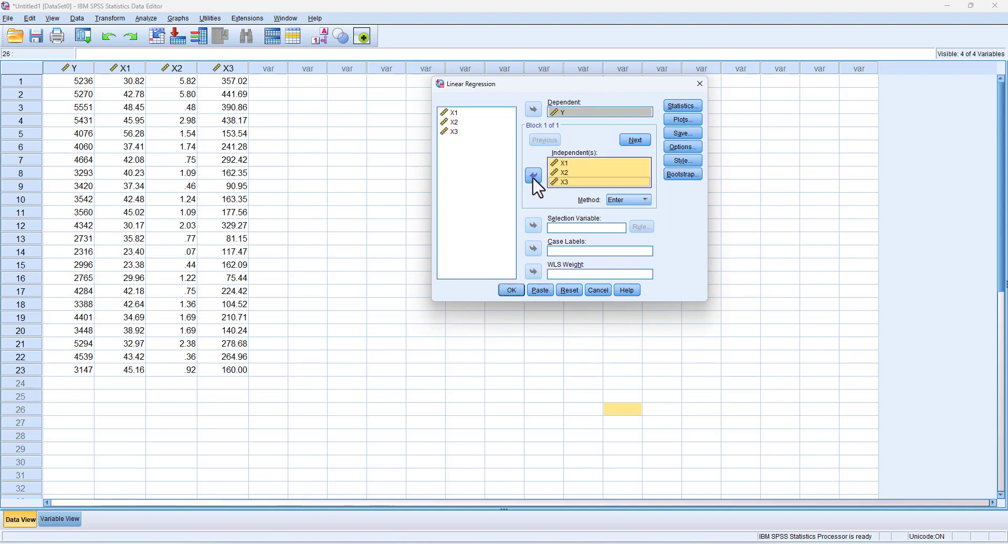
Run the regression with unstandardized residuals saved as a new variable, and return to the data sheet
click(682, 135)
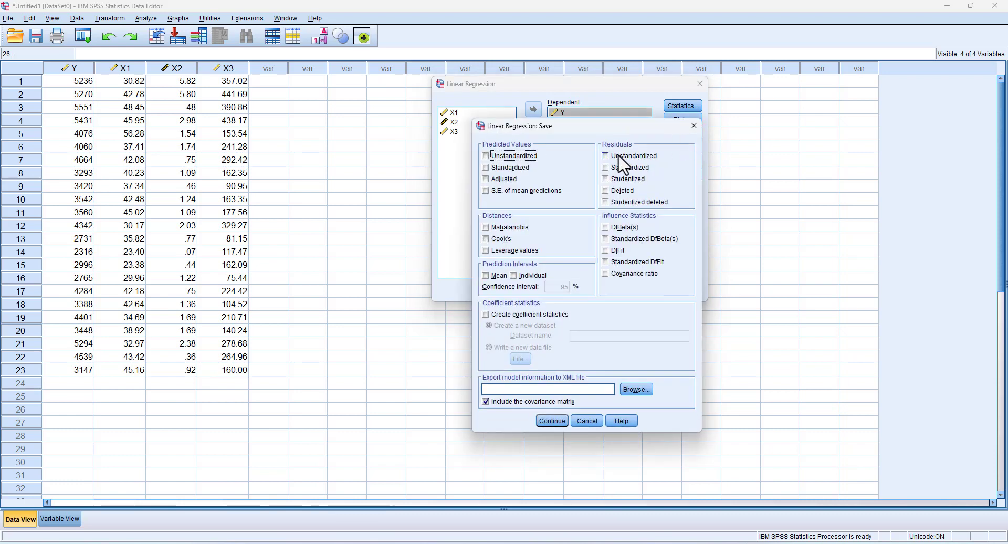
click(617, 156)
click(552, 421)
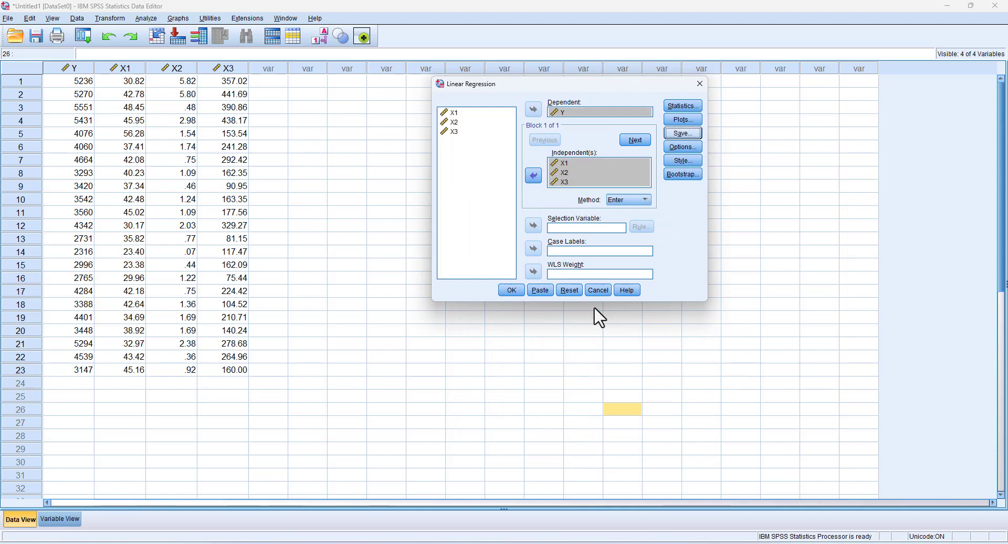
click(509, 295)
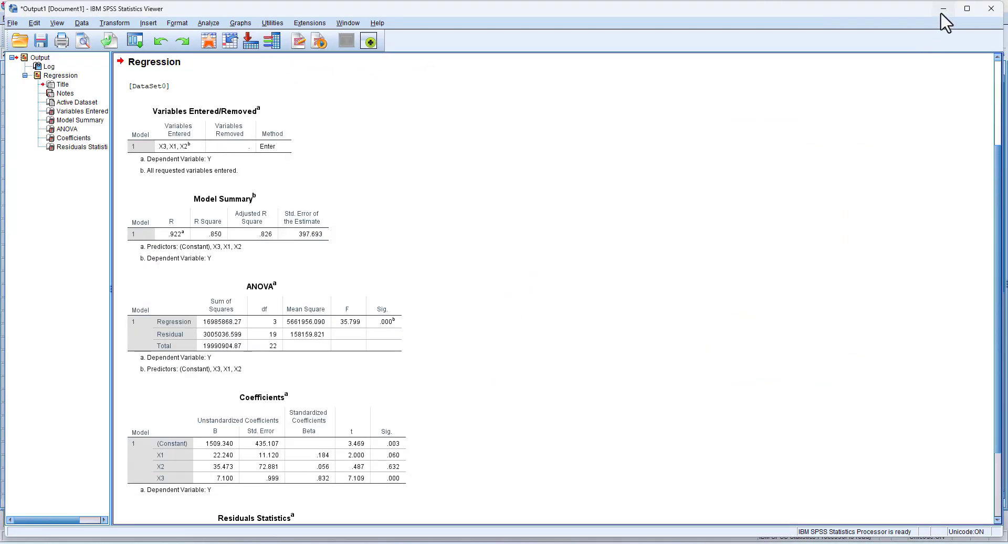
click(941, 14)
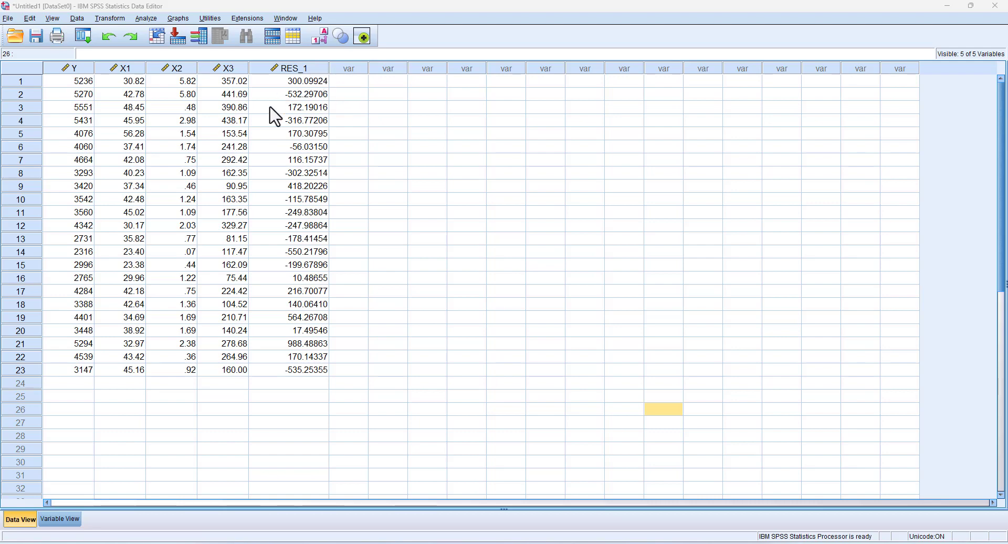
Compute a new variable RESIDUAL_KUADRAT as RES_1*RES_1 and return to the data sheet
click(111, 20)
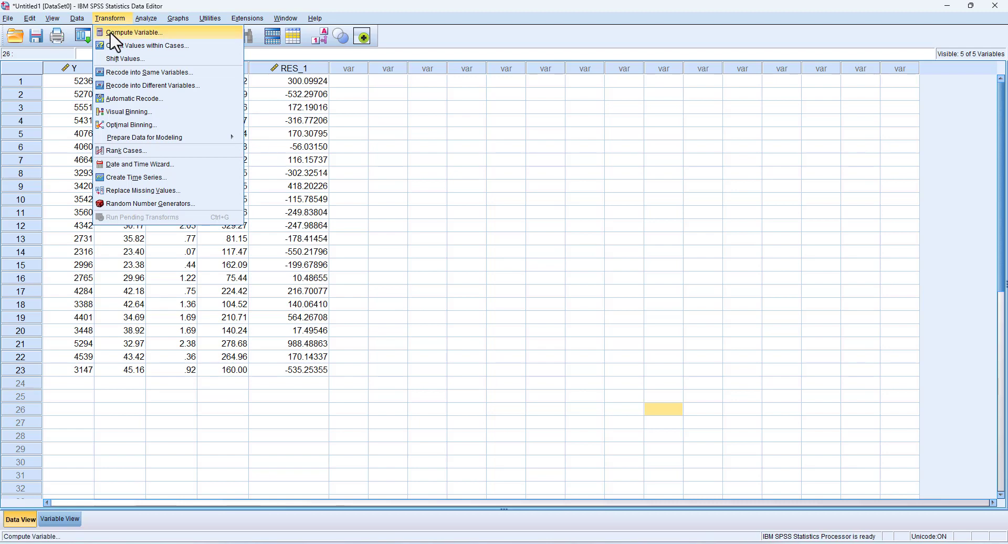
click(115, 32)
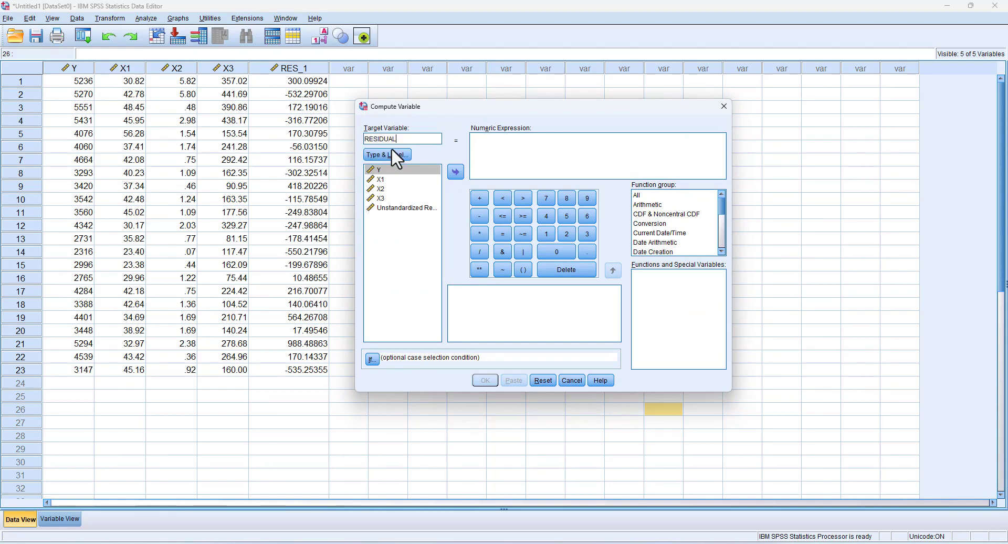
text(RESIDUAL_KUADRAT)
double_click(418, 208)
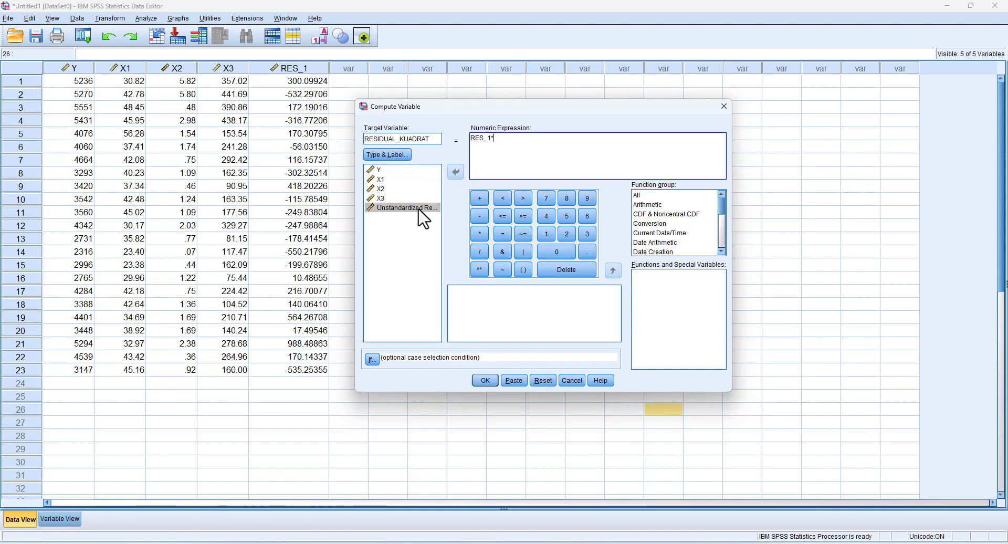
double_click(410, 208)
click(486, 380)
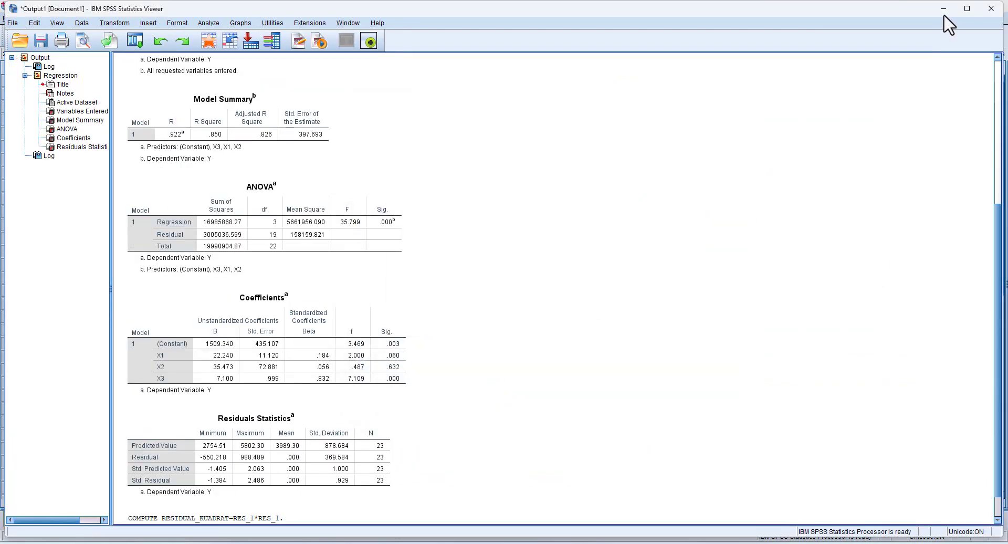
click(943, 8)
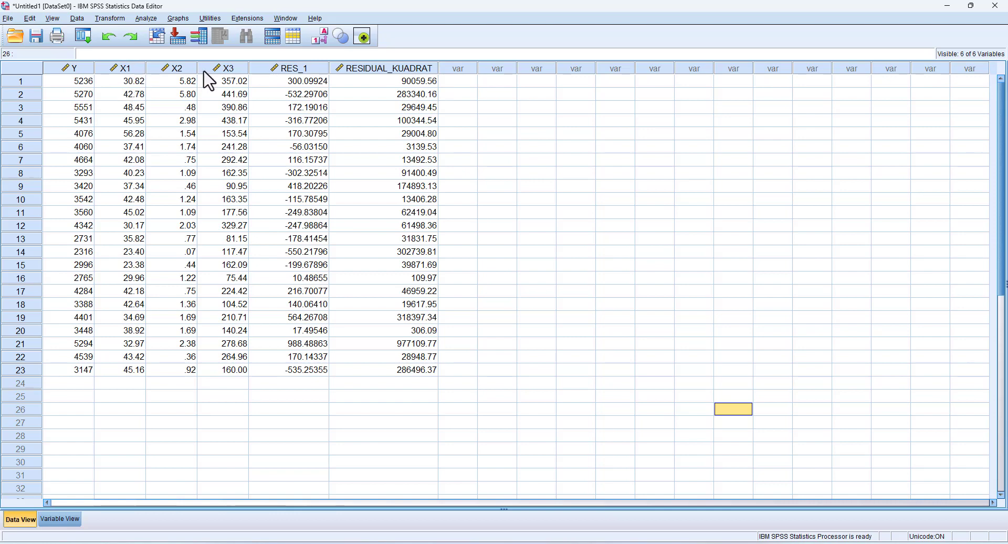
Set up another variable computation with X1_KUADRAT as the target variable name
click(121, 18)
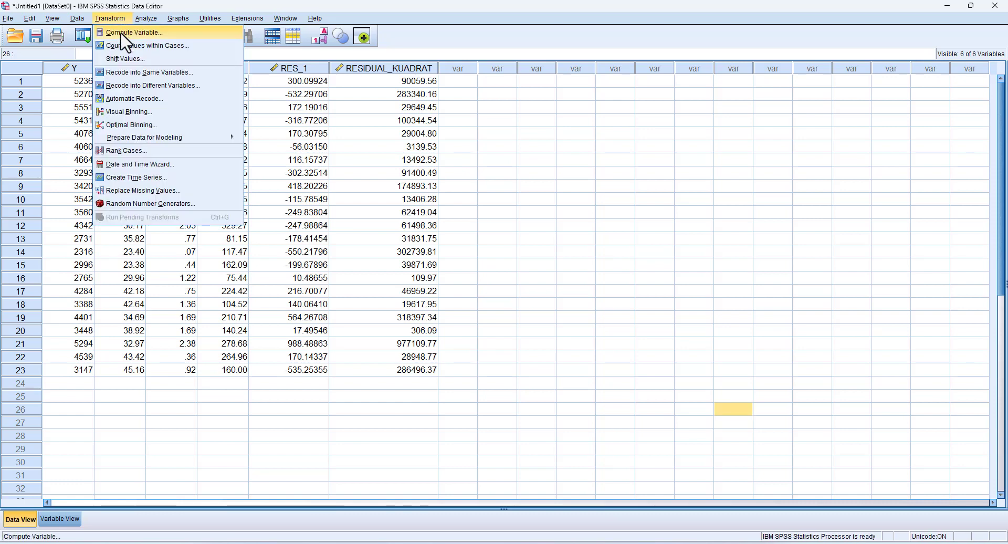
click(125, 33)
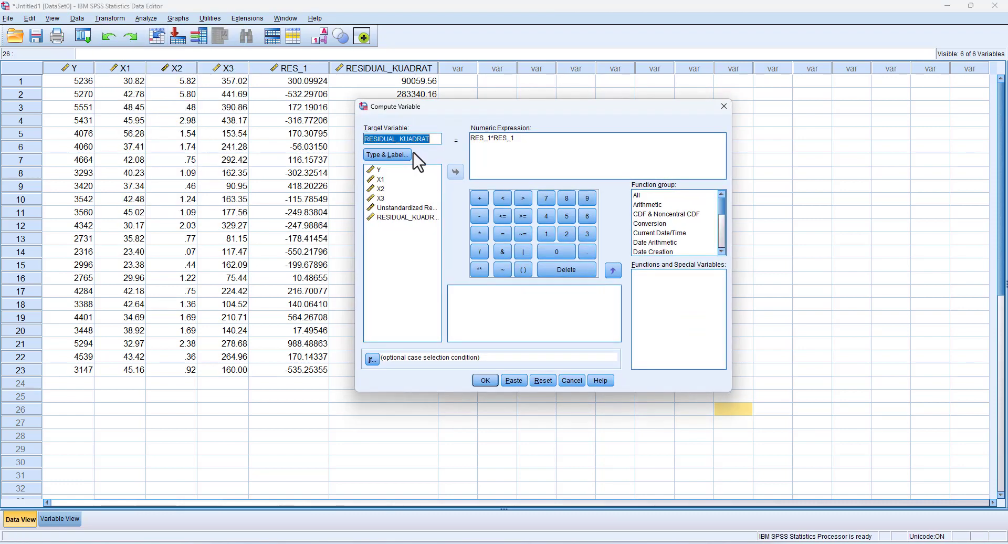
click(397, 139)
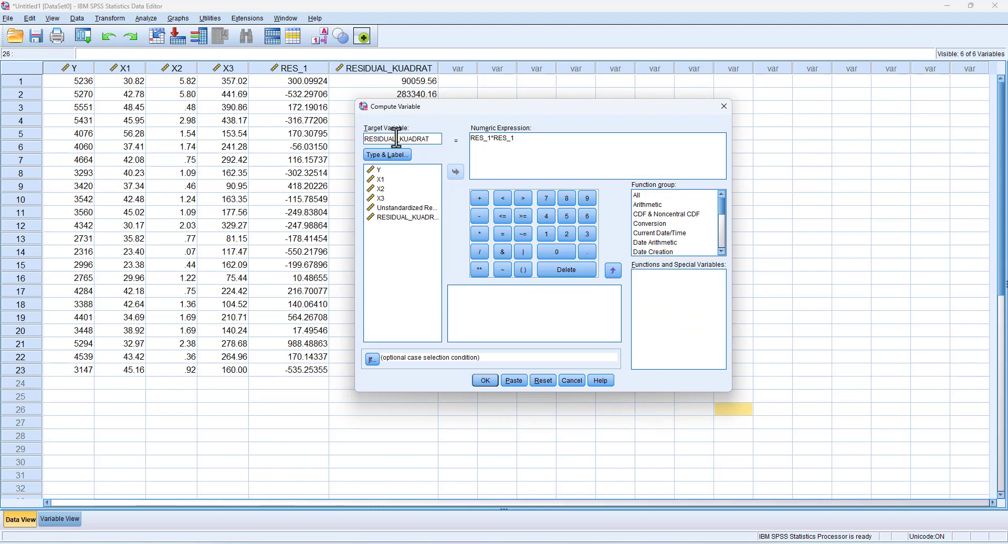
key(BackSpace)
key(BackSpace)
key(BackSpace)
key(BackSpace)
key(BackSpace)
key(BackSpace)
key(BackSpace)
key(BackSpace)
text(X1)
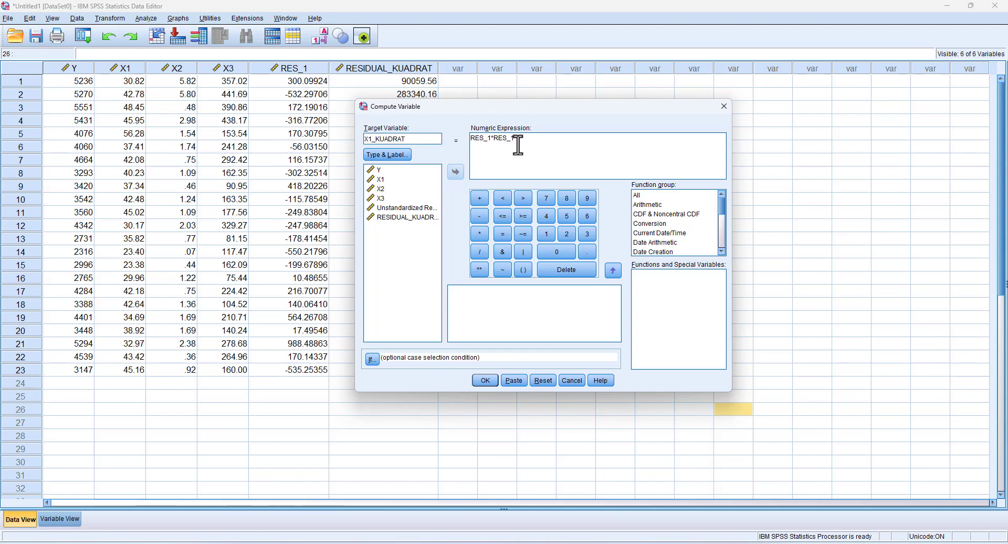
Replace the numeric expression with X1*X1, compute the variable and return to the data sheet
drag(515, 139, 466, 138)
key(BackSpace)
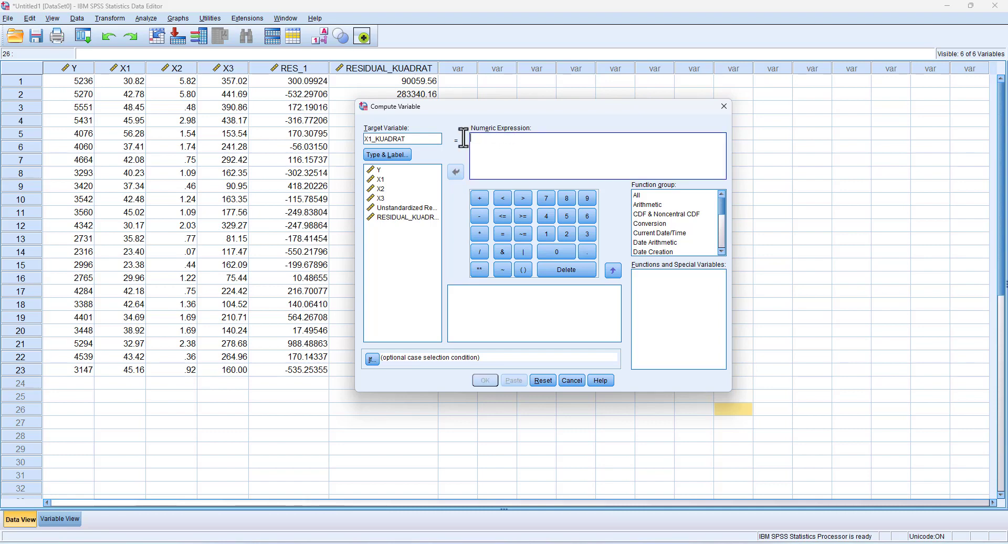
double_click(382, 181)
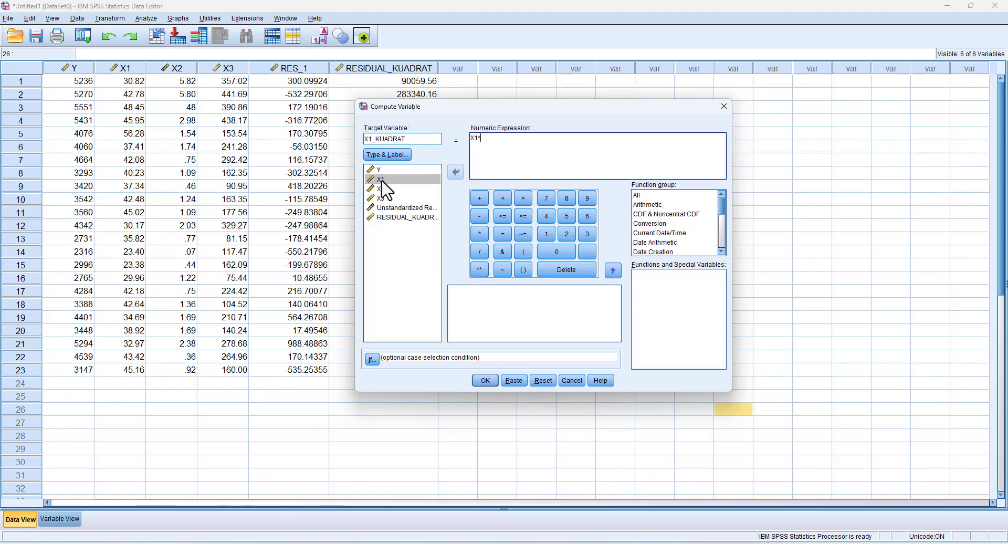
double_click(382, 181)
click(485, 380)
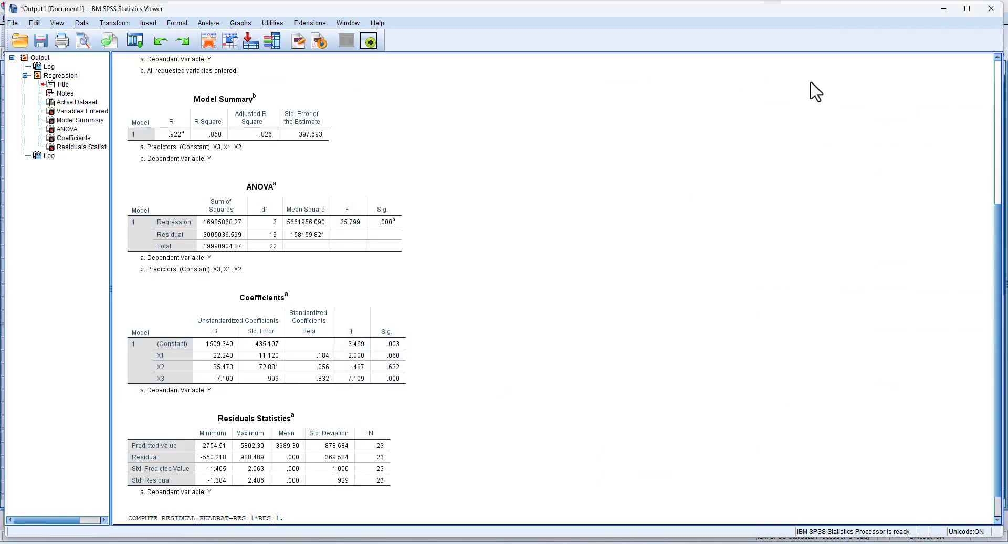
click(942, 9)
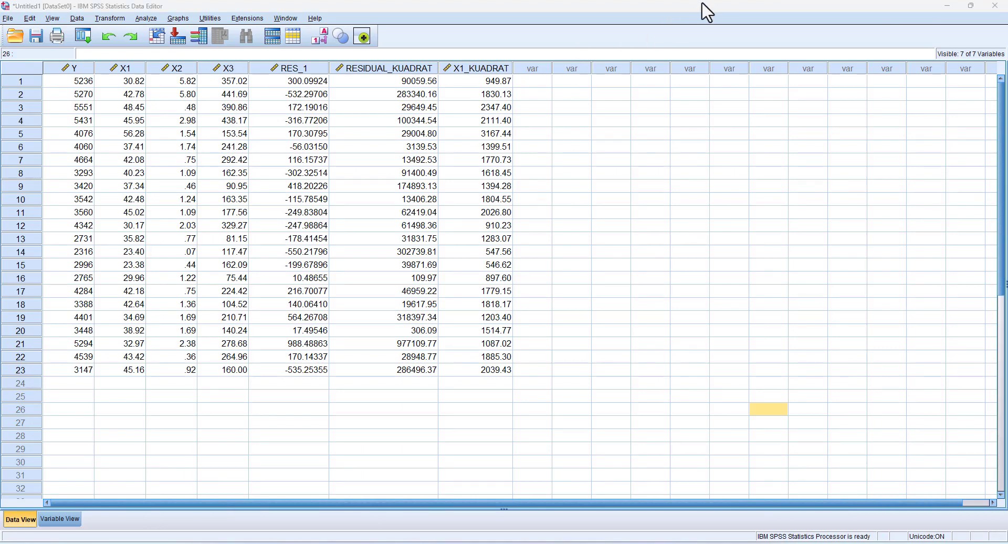
Compute a new variable X2_KUADRAT as X2*X2 and return to the data sheet
click(109, 18)
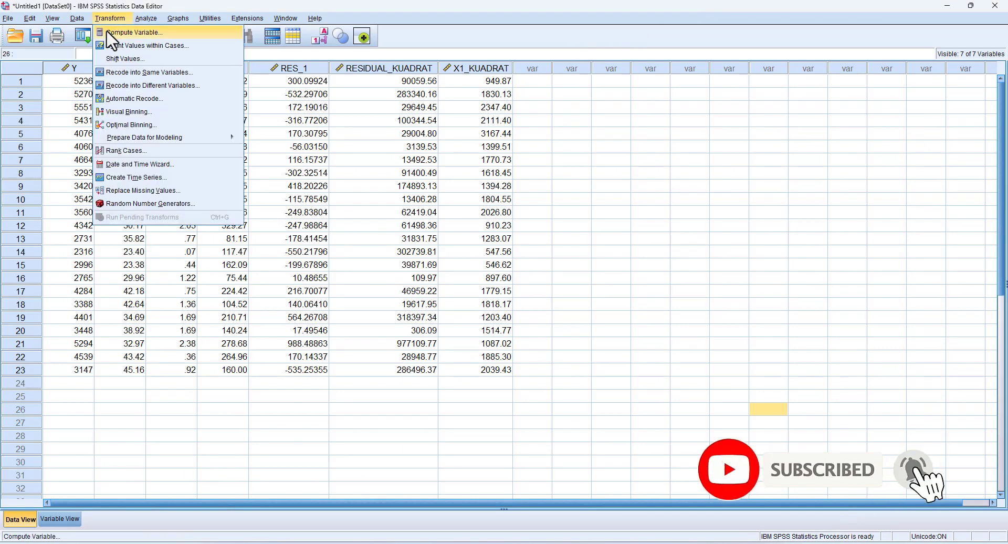
click(109, 32)
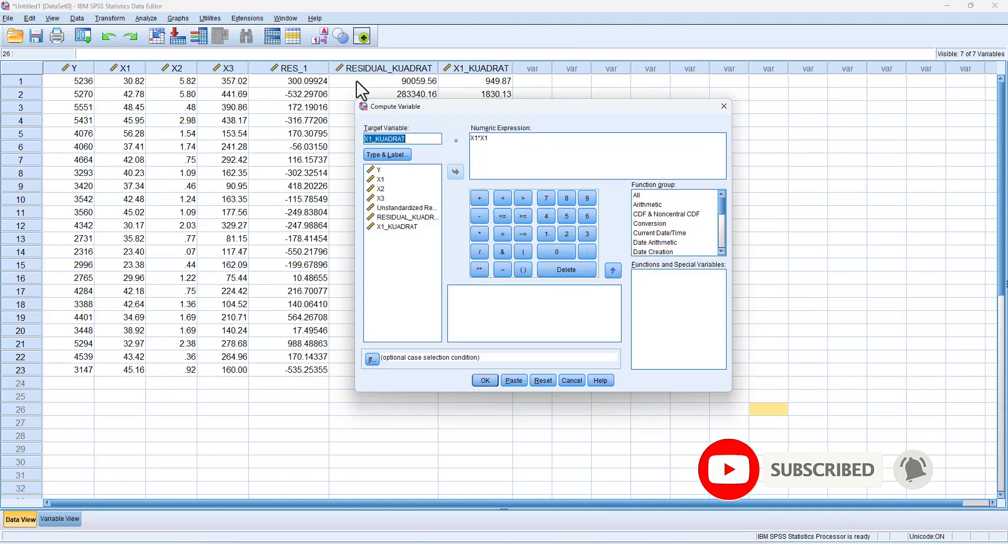
click(371, 140)
key(BackSpace)
text(2)
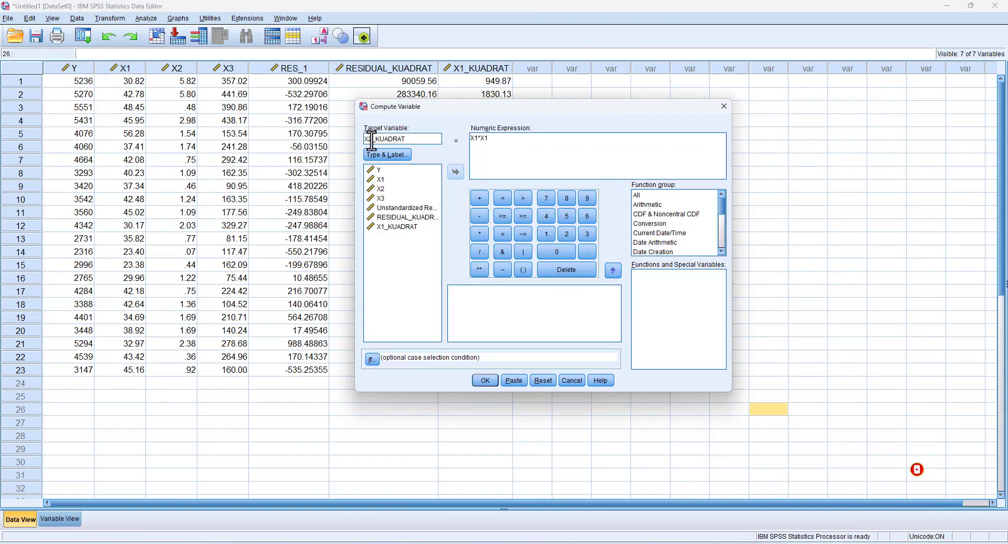
click(477, 141)
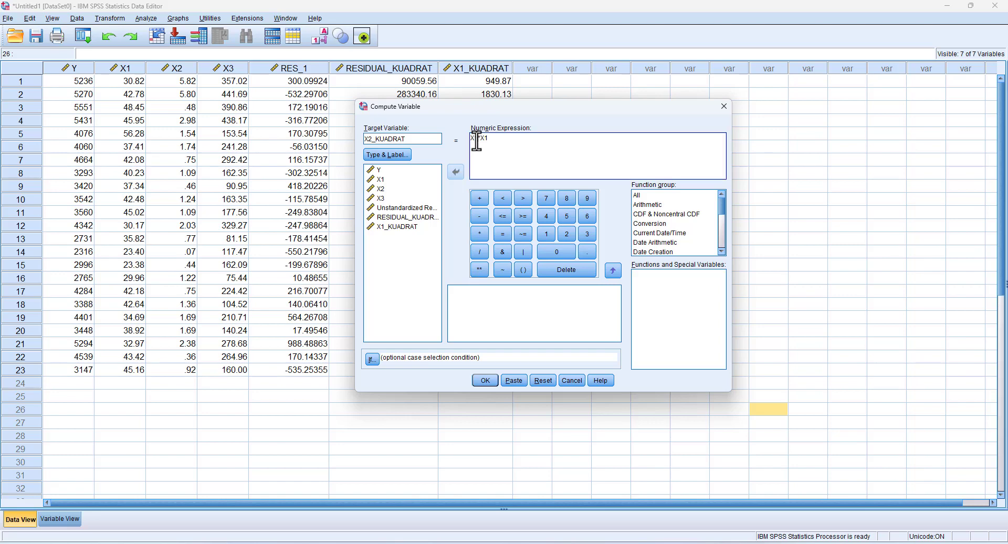
key(BackSpace)
text(2)
click(486, 381)
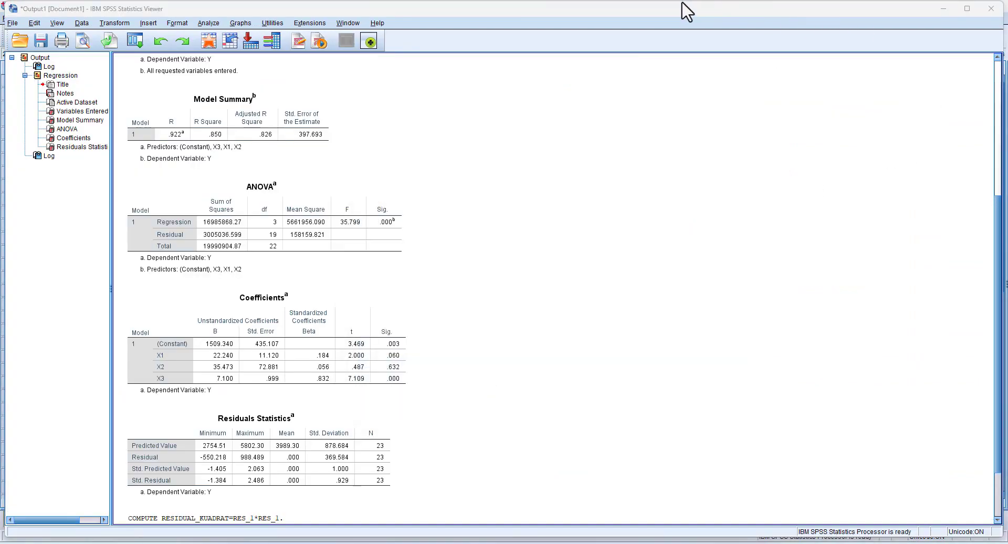
click(945, 10)
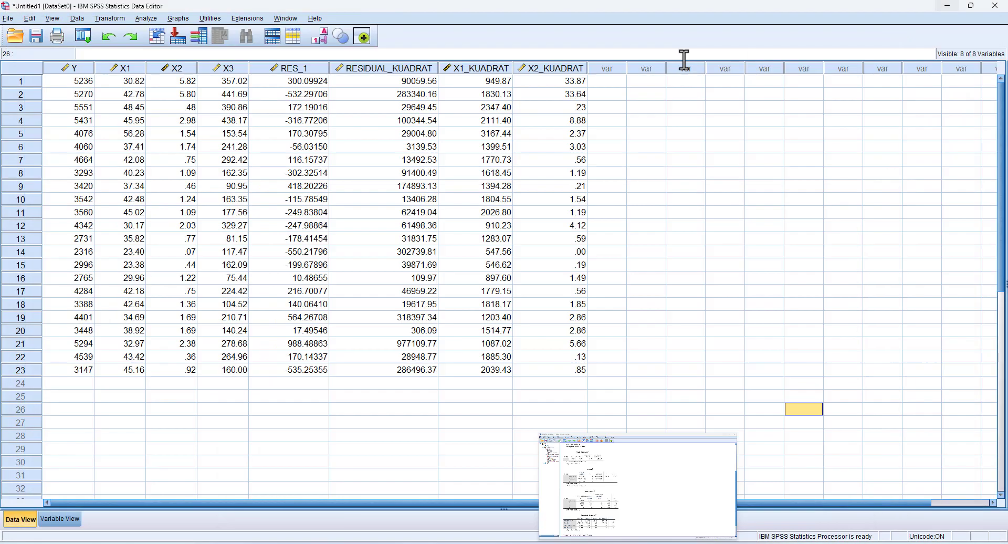
Compute a new variable X3_KUADRAT as X3*X3 and return to the data sheet
click(105, 19)
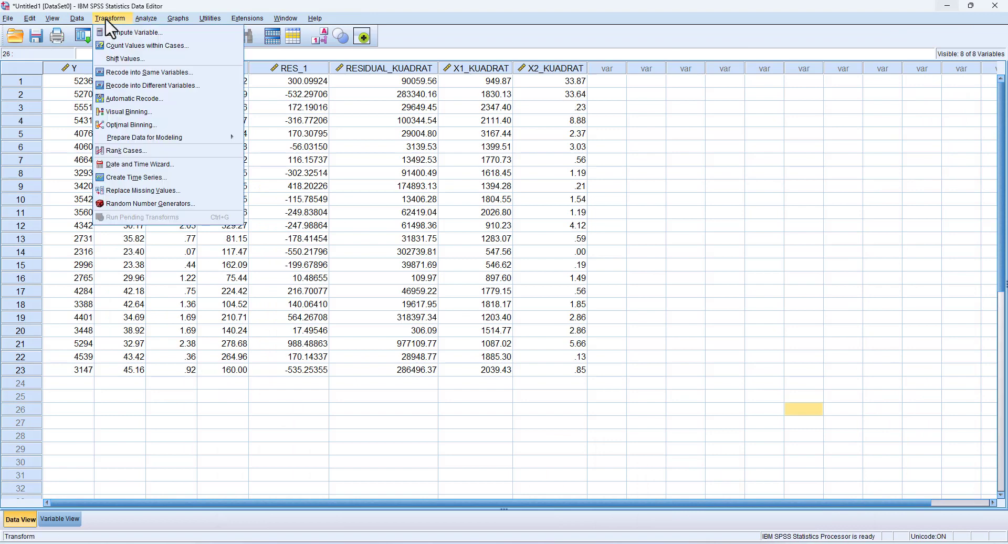
click(106, 32)
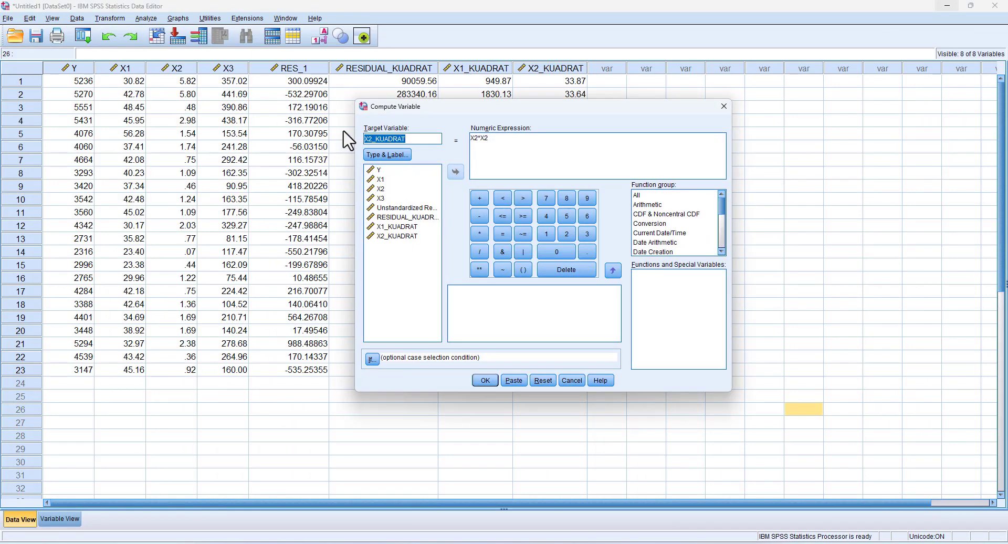
click(370, 139)
key(BackSpace)
text(3)
click(477, 139)
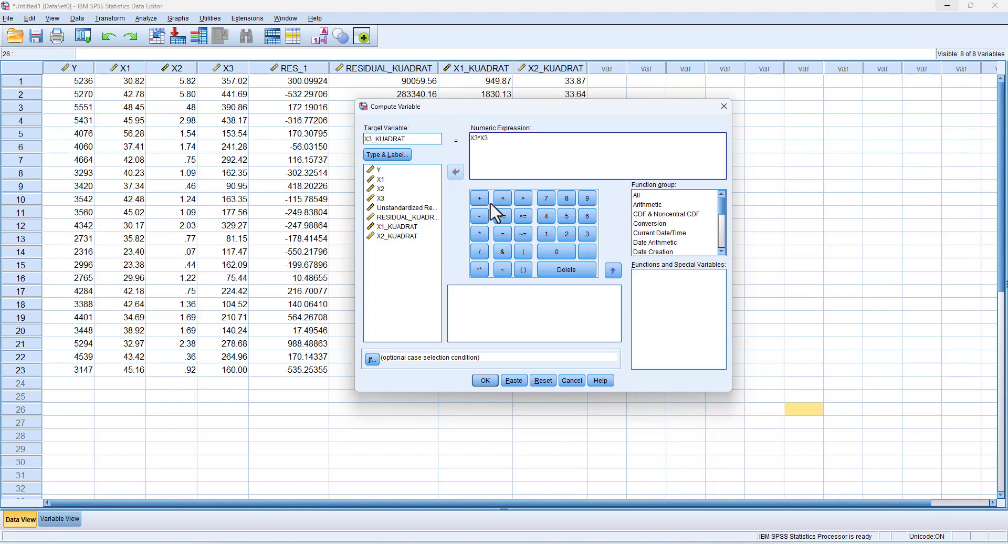
click(484, 380)
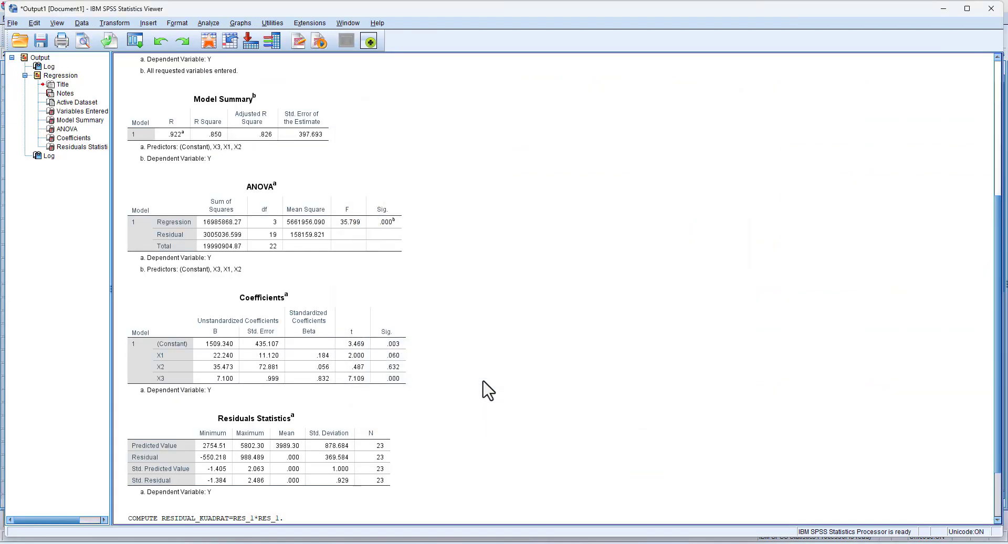
click(944, 9)
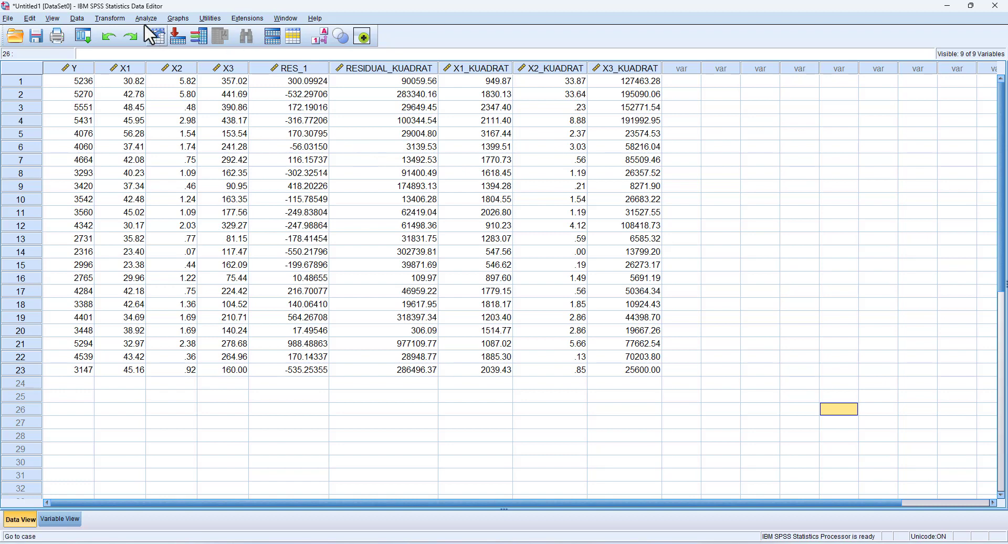
Set up another variable computation with X1_X2 as the target variable name
click(109, 18)
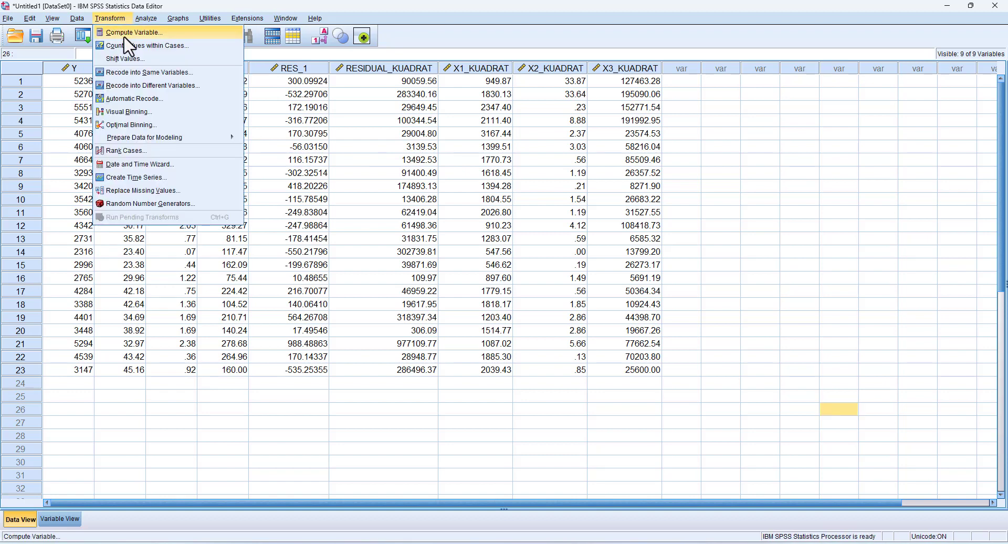
click(126, 33)
drag(417, 139, 353, 145)
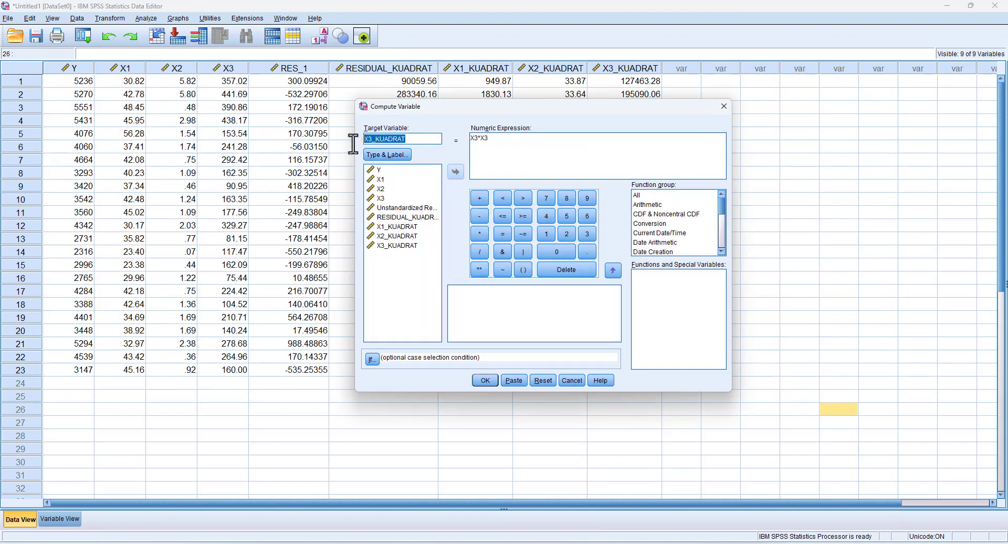
key(Right)
key(BackSpace)
key(BackSpace)
key(BackSpace)
key(BackSpace)
key(BackSpace)
key(BackSpace)
key(BackSpace)
key(BackSpace)
key(BackSpace)
key(BackSpace)
key(BackSpace)
text(X1)
Change the numeric expression to X1*X2, compute the interaction variable and return to the data sheet
click(477, 141)
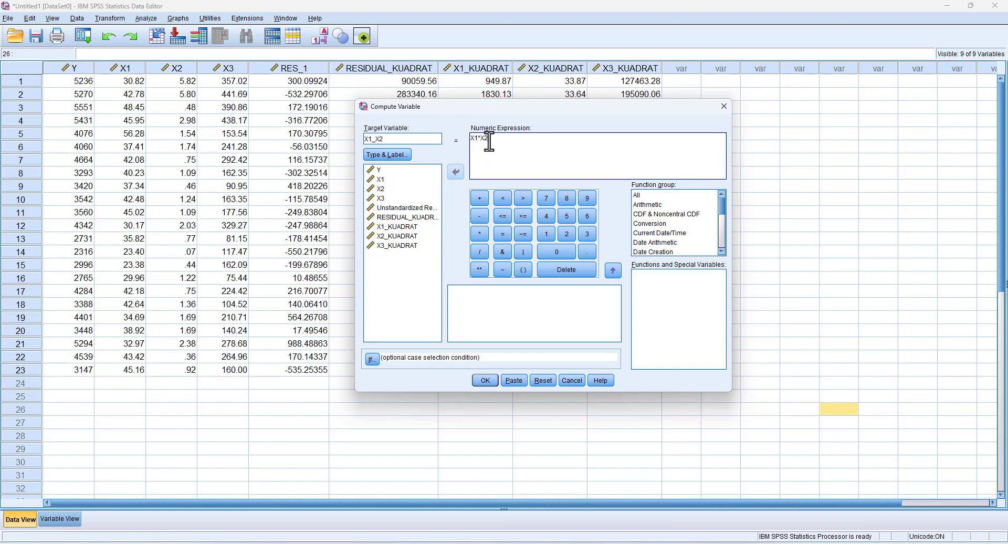
click(485, 385)
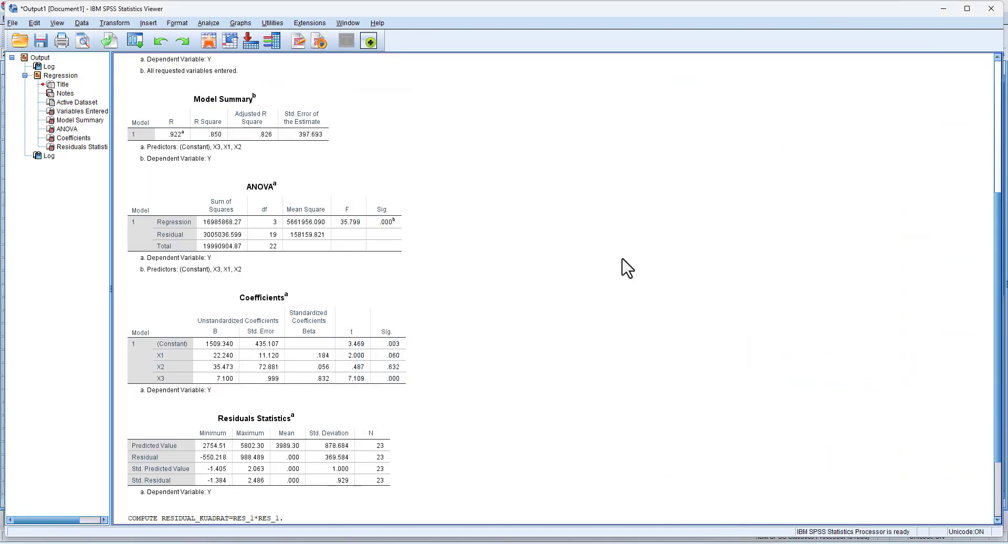
click(944, 8)
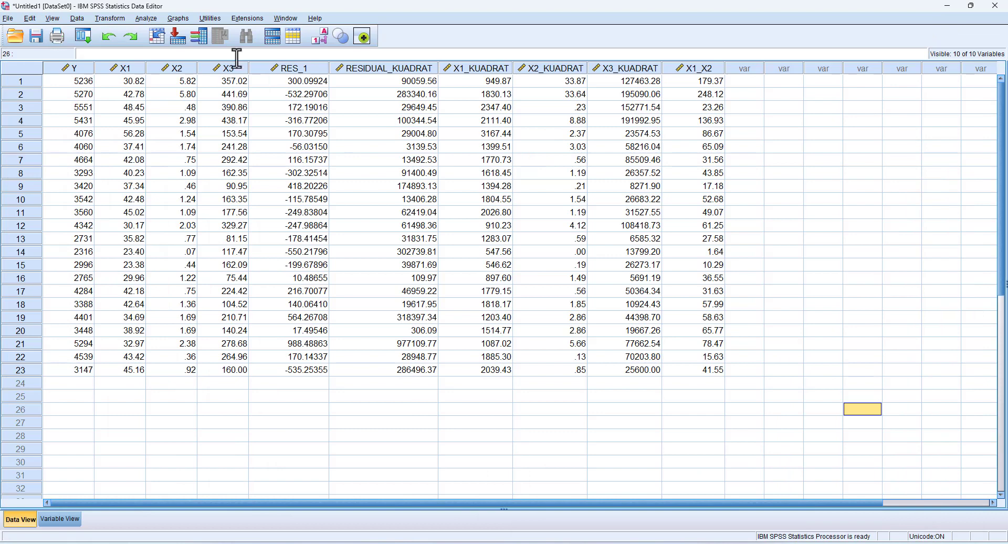
Compute a new variable X1_X3 as X1*X3 and return to the data sheet
click(109, 18)
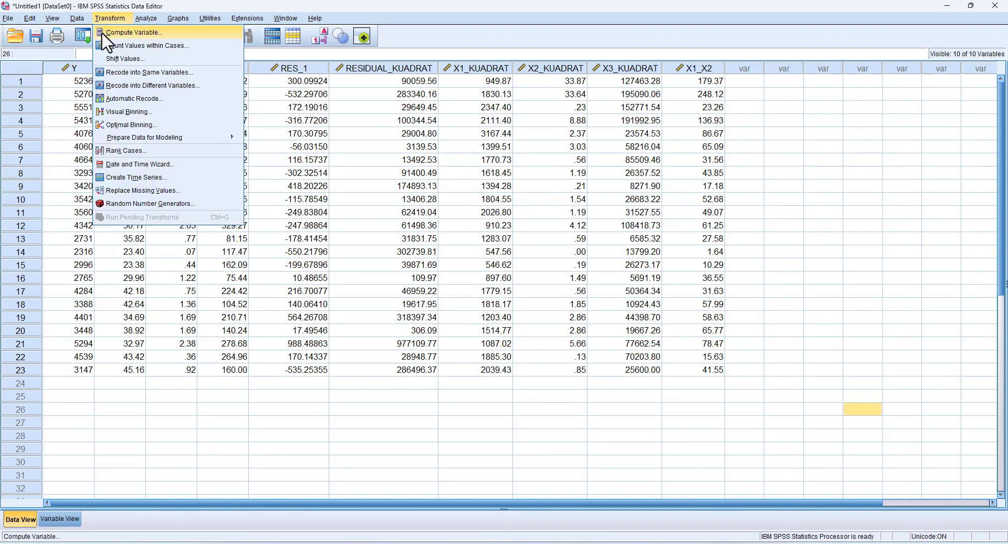
click(104, 35)
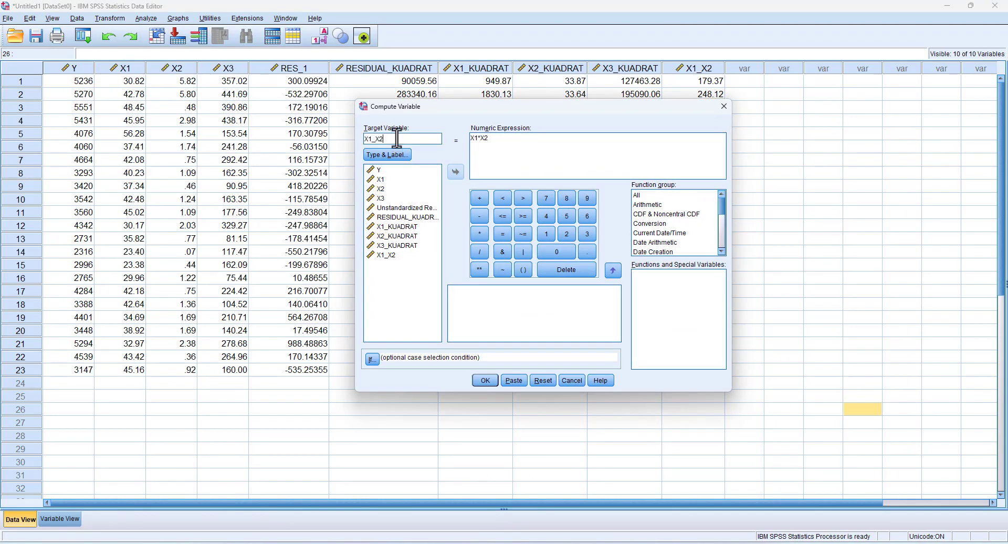
click(504, 144)
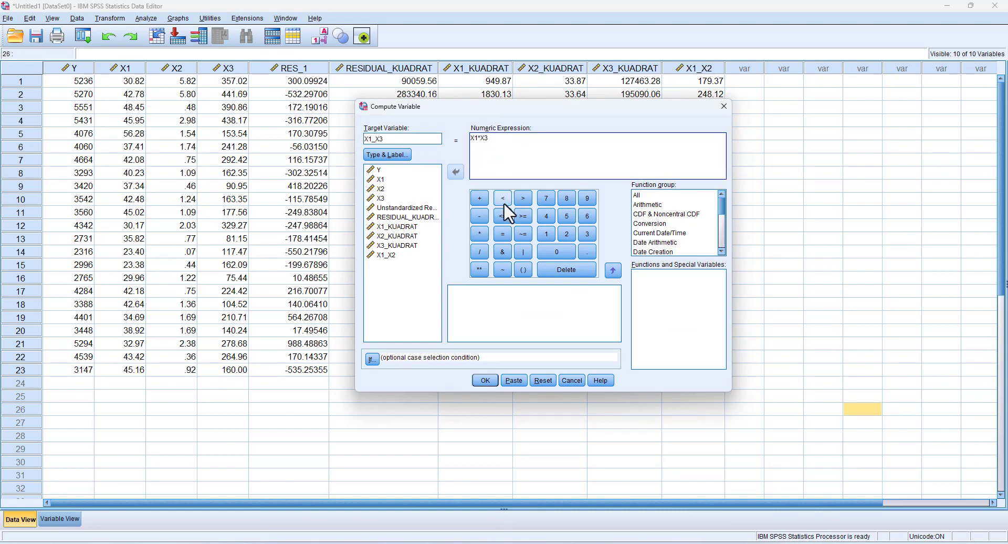
click(484, 380)
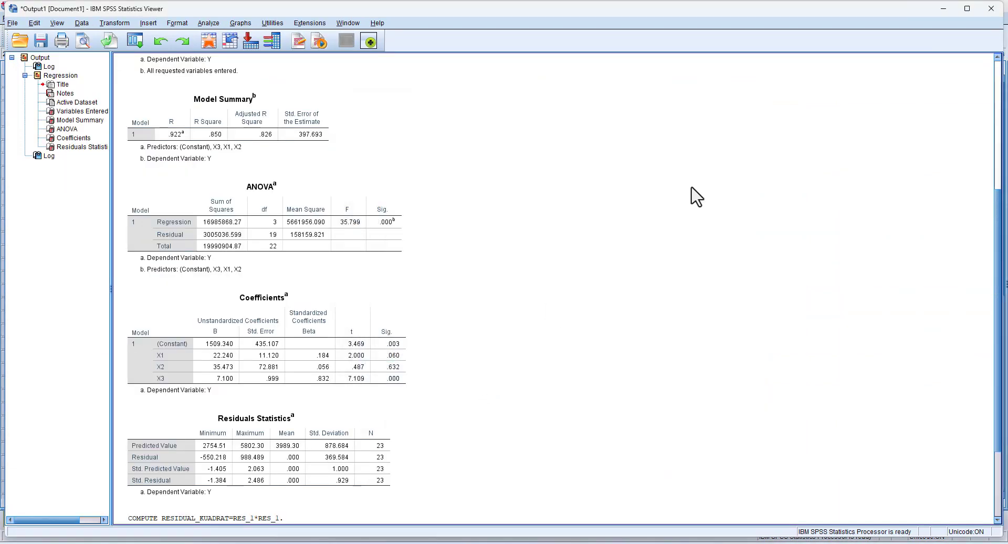
click(944, 11)
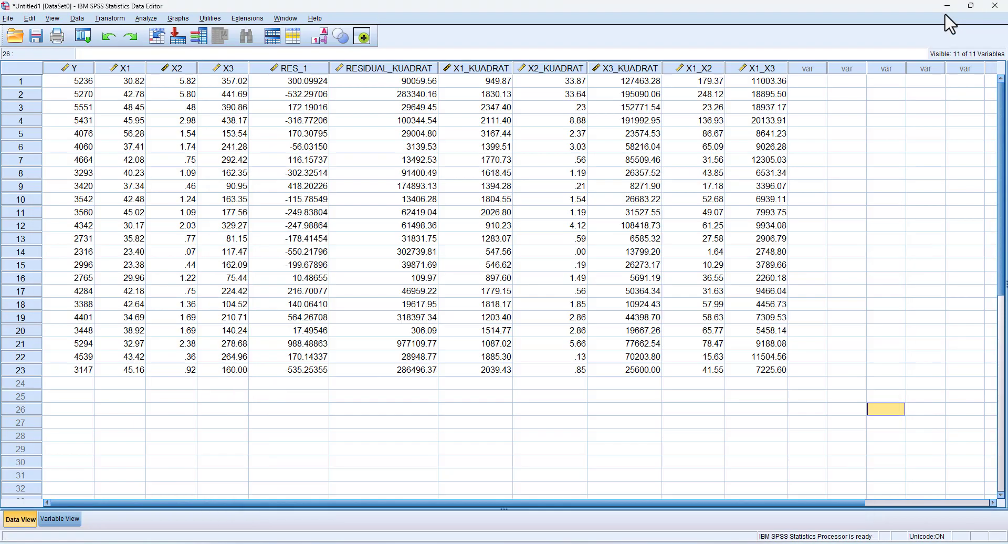
Compute a new variable X2_X3 as X2*X3 and return to the data sheet
click(122, 21)
click(129, 33)
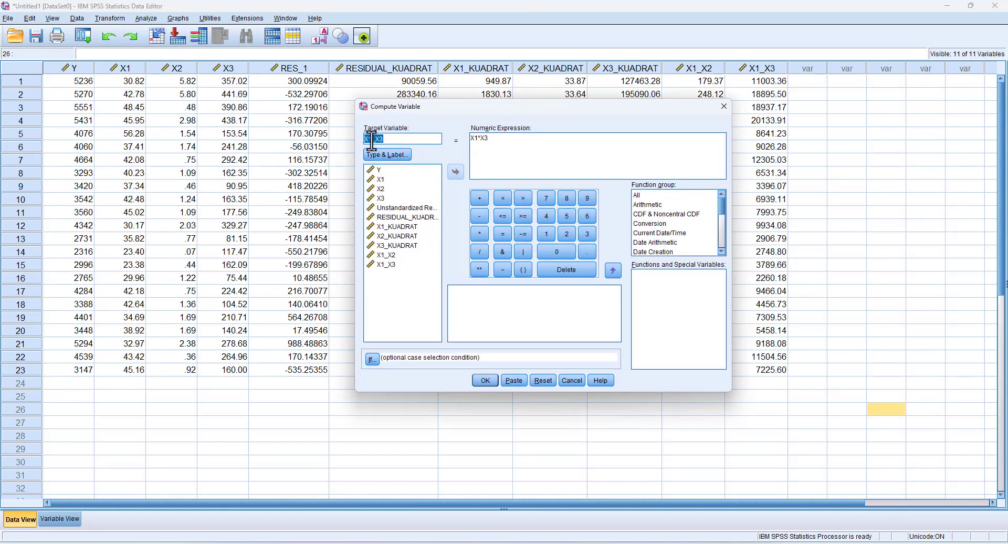
click(371, 140)
click(476, 140)
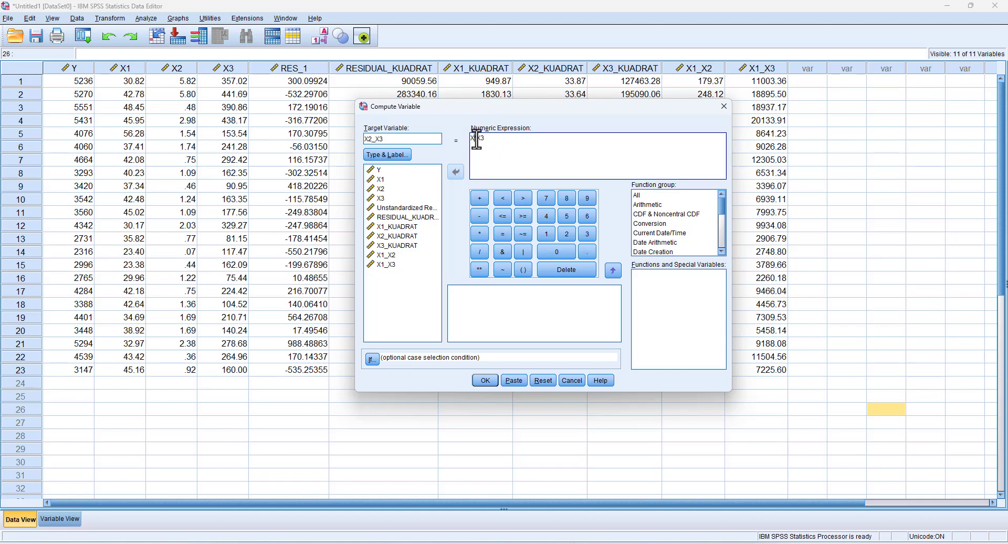
click(483, 380)
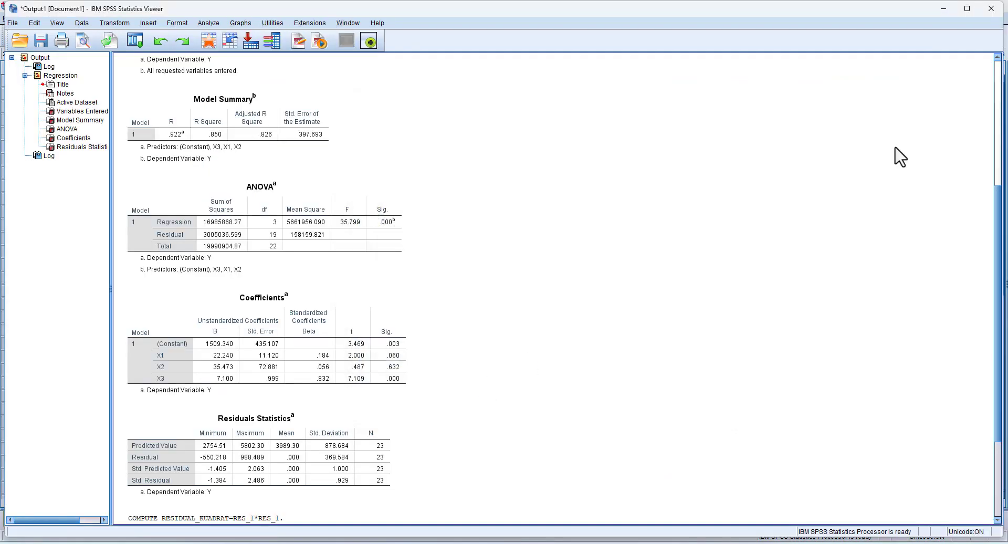
click(945, 9)
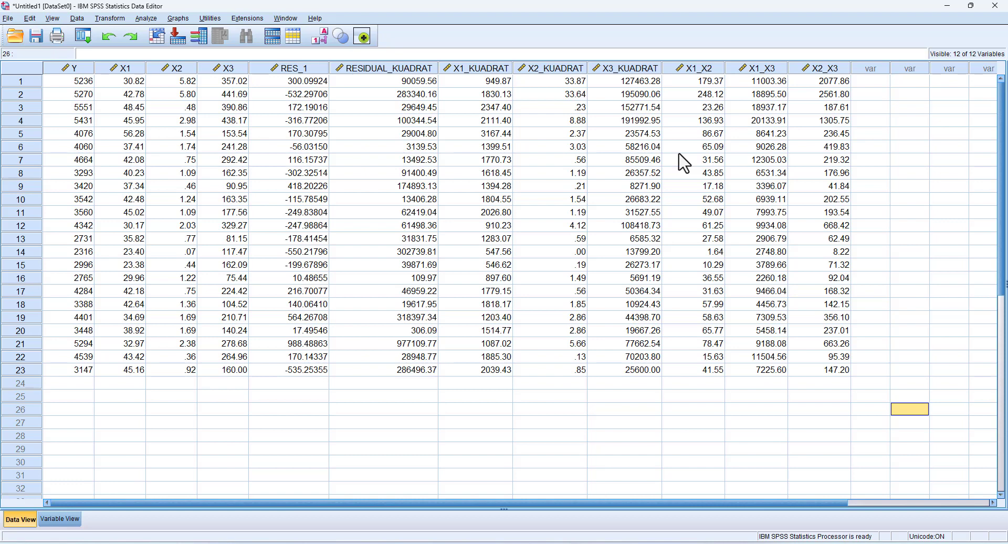
Set up a linear regression with RESIDUAL_KUADRAT replacing Y as the dependent variable
click(149, 18)
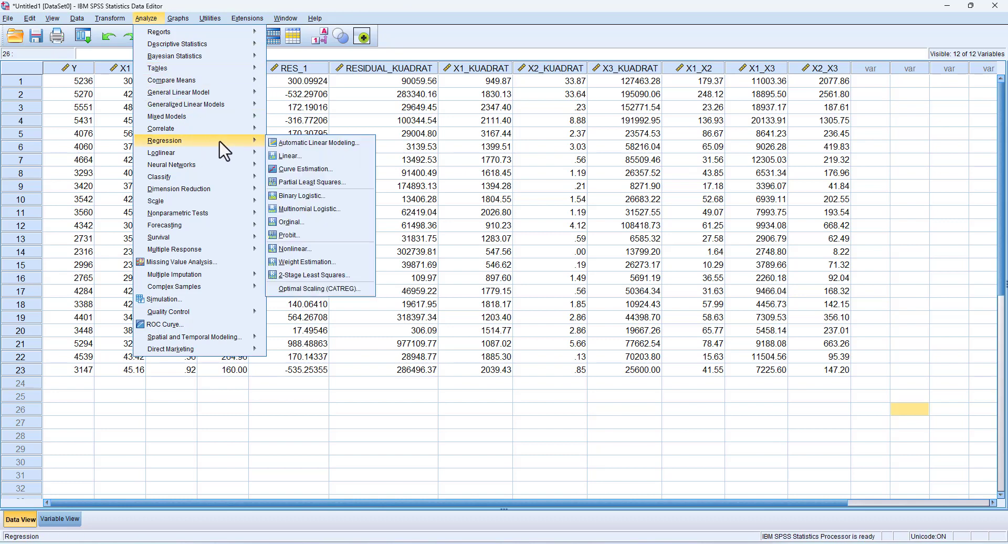
mouse_move(246, 152)
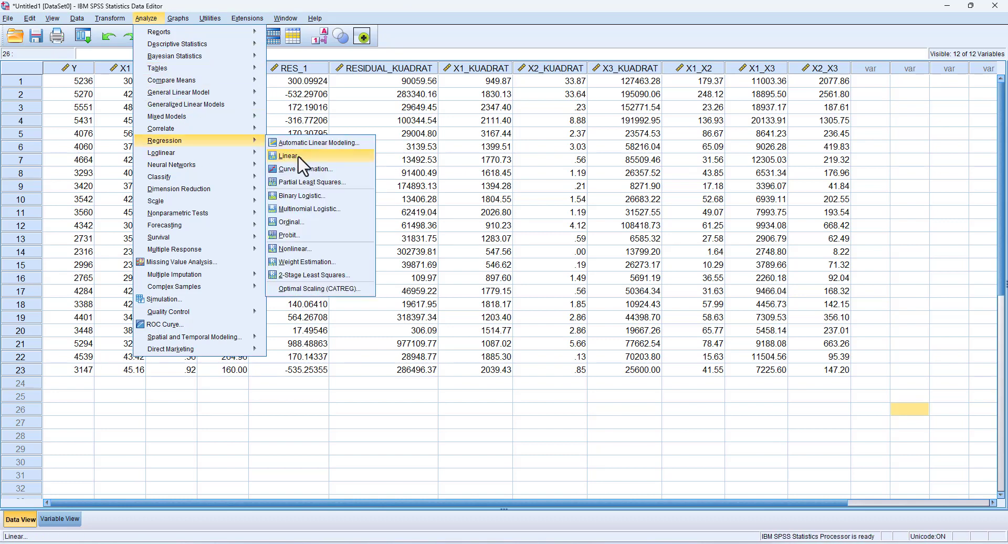
click(298, 157)
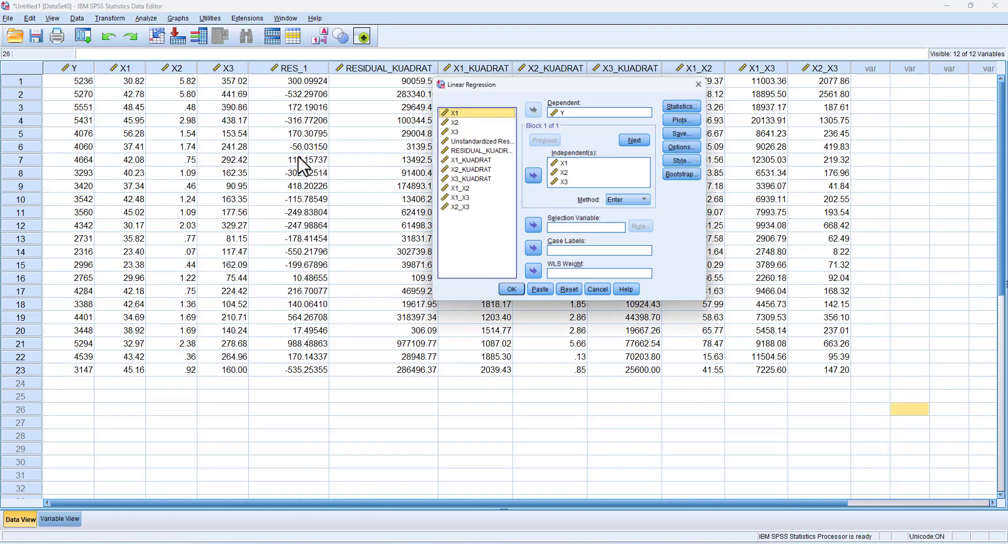
click(565, 113)
click(533, 110)
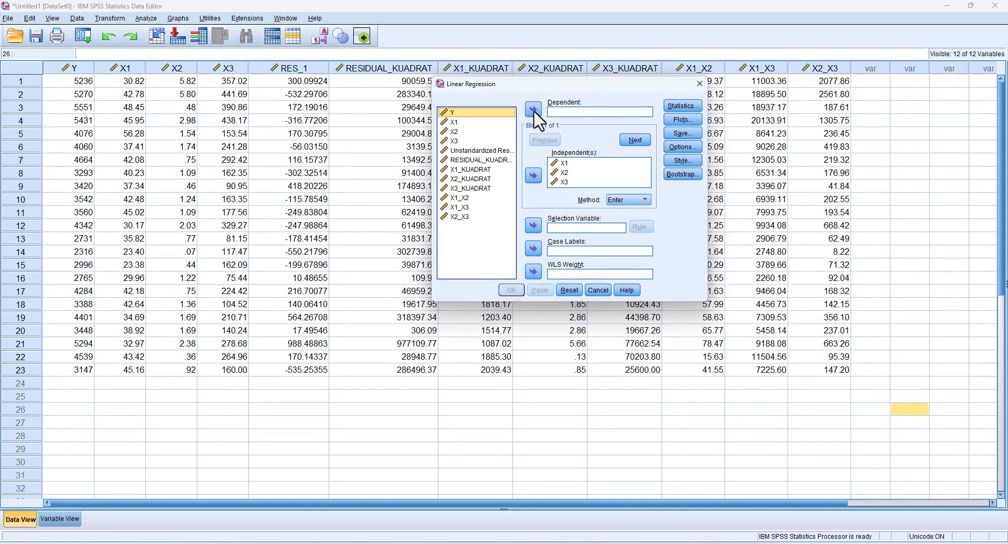
click(499, 160)
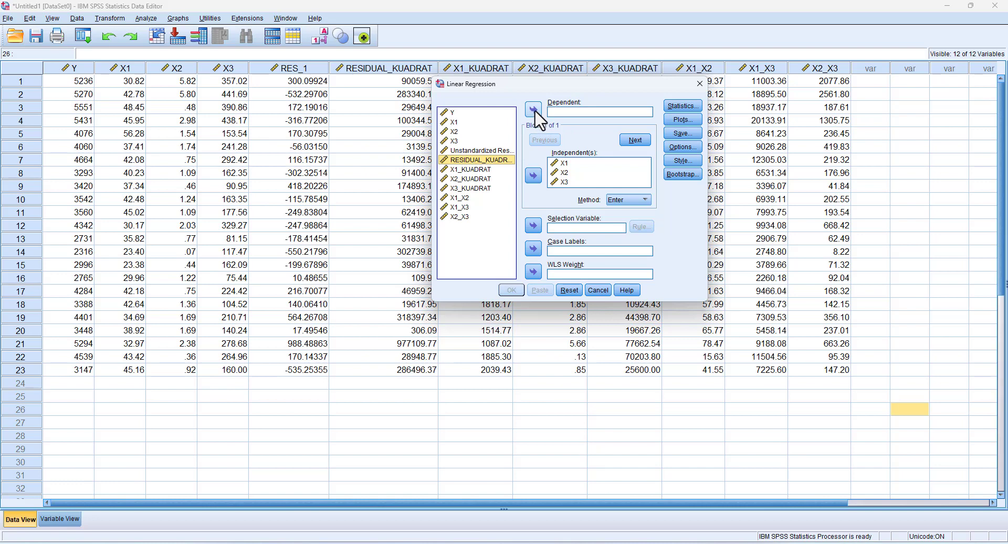
click(534, 109)
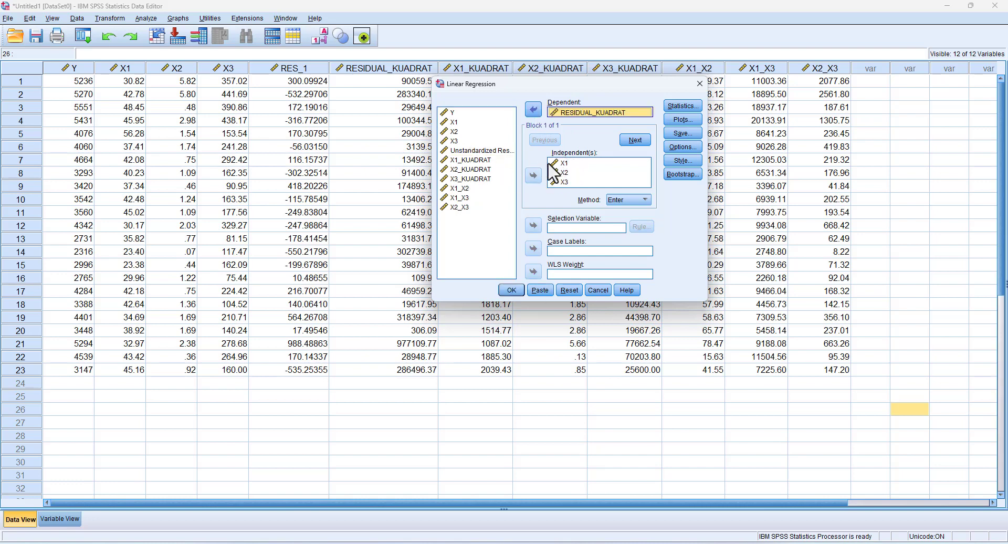
Add X1_KUADRAT, X2_KUADRAT, X3_KUADRAT, X1_X2, X1_X3 and X2_X3 to the regression's independent variables
click(479, 161)
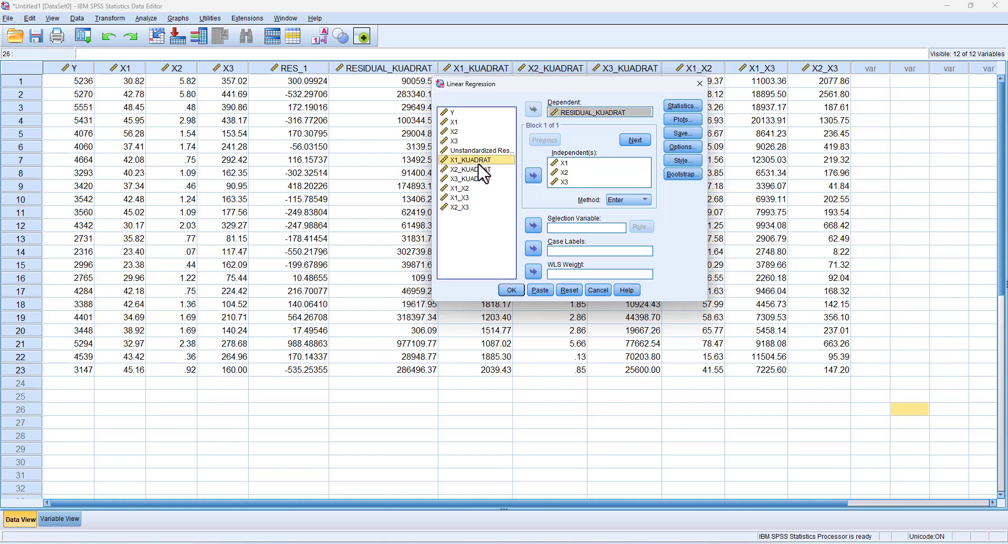
shift+click(464, 207)
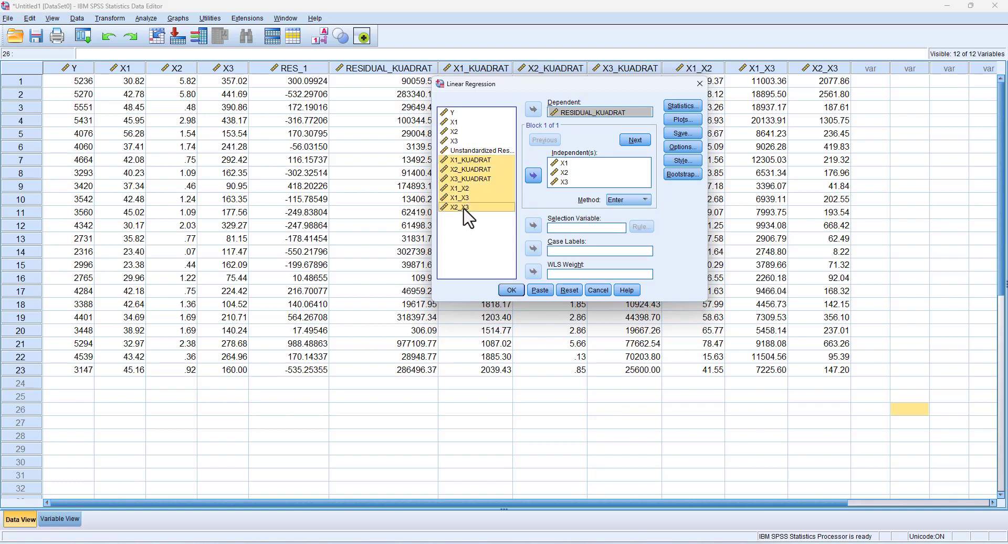
click(534, 177)
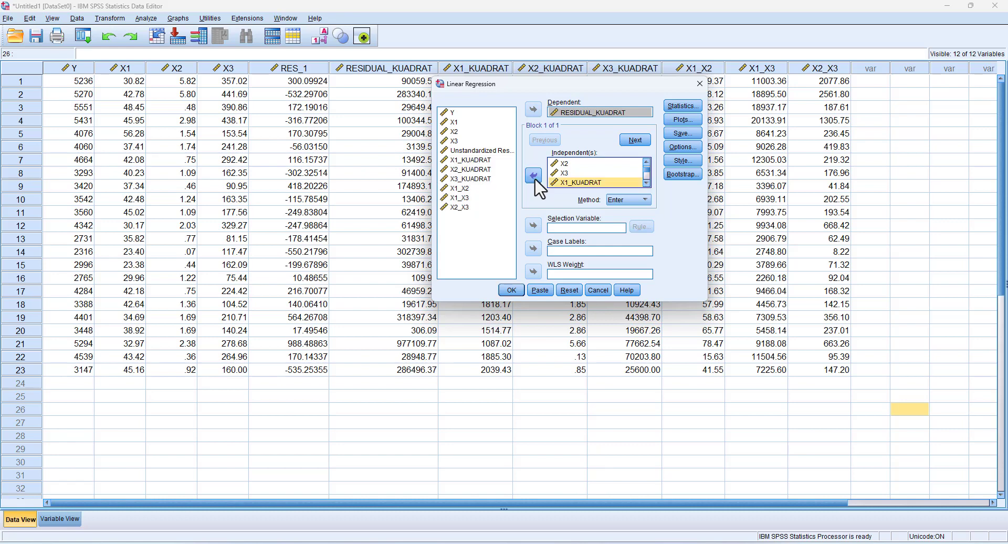
Turn off saving of unstandardized residuals and run the regression
click(675, 134)
click(628, 156)
click(622, 157)
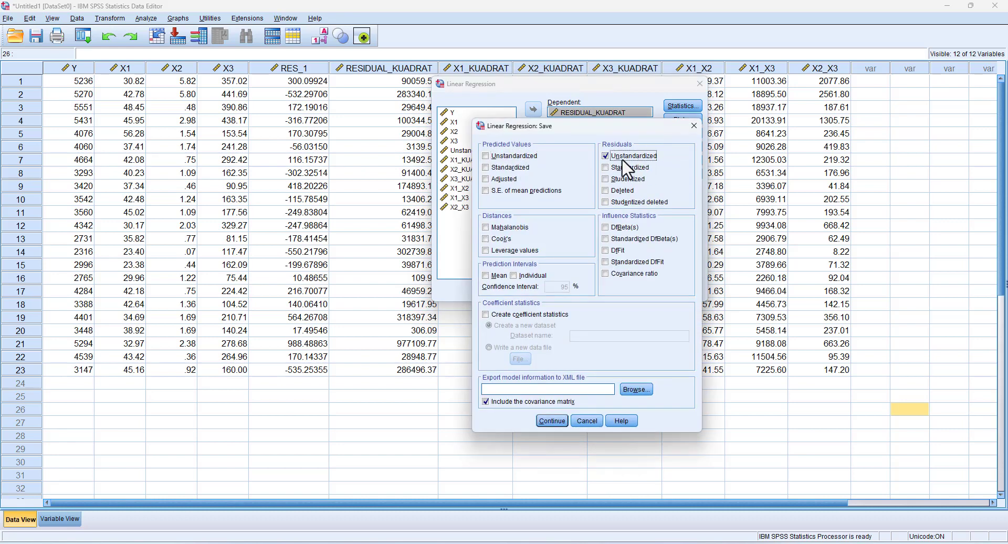
click(550, 421)
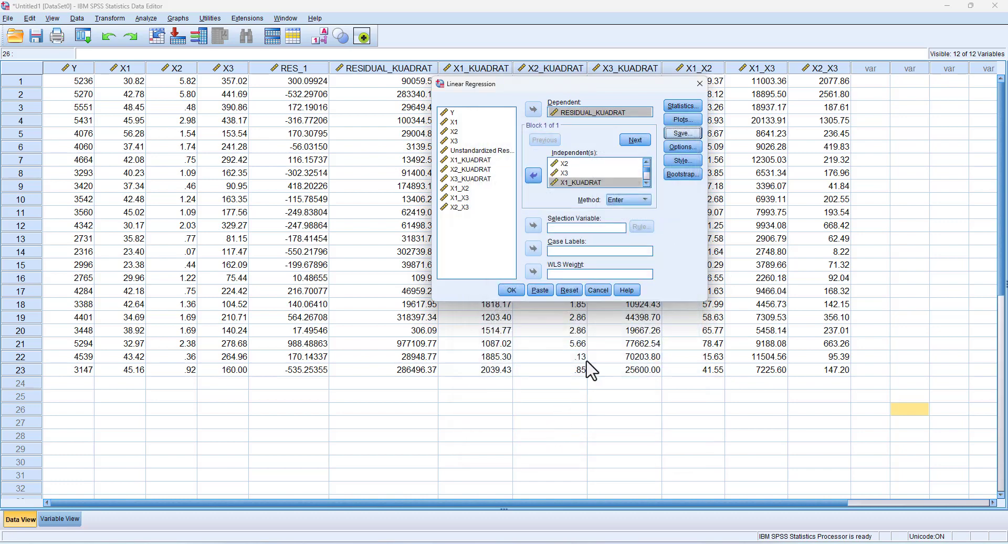
click(511, 289)
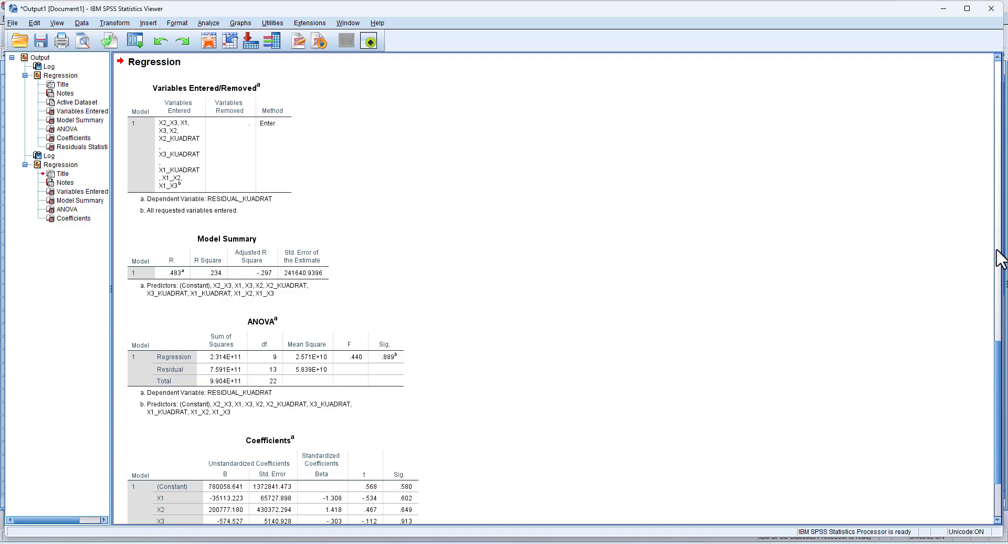
Examine the Model Summary, ANOVA and Coefficients tables of the RESIDUAL_KUADRAT regression
click(1000, 267)
drag(996, 265, 983, 432)
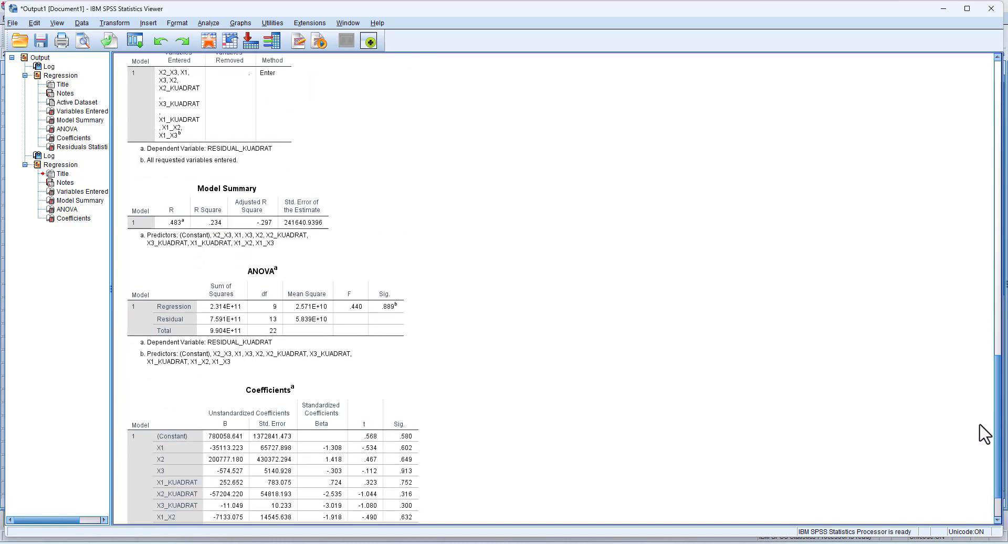
scroll(983, 431, up, 1)
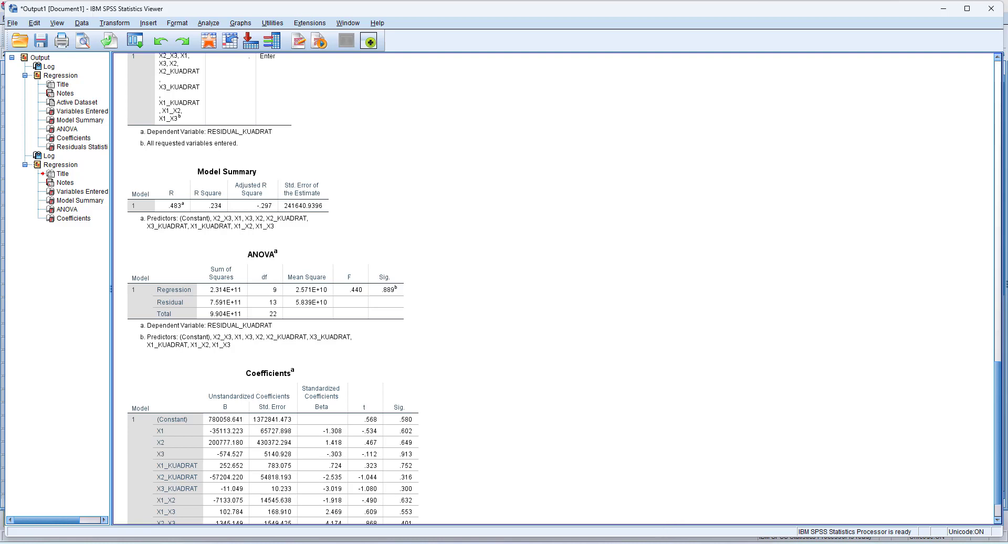
Switch to the presentation in Foxit PDF Reader and read the White test decision guidelines and SPSS interpretation pages
click(665, 532)
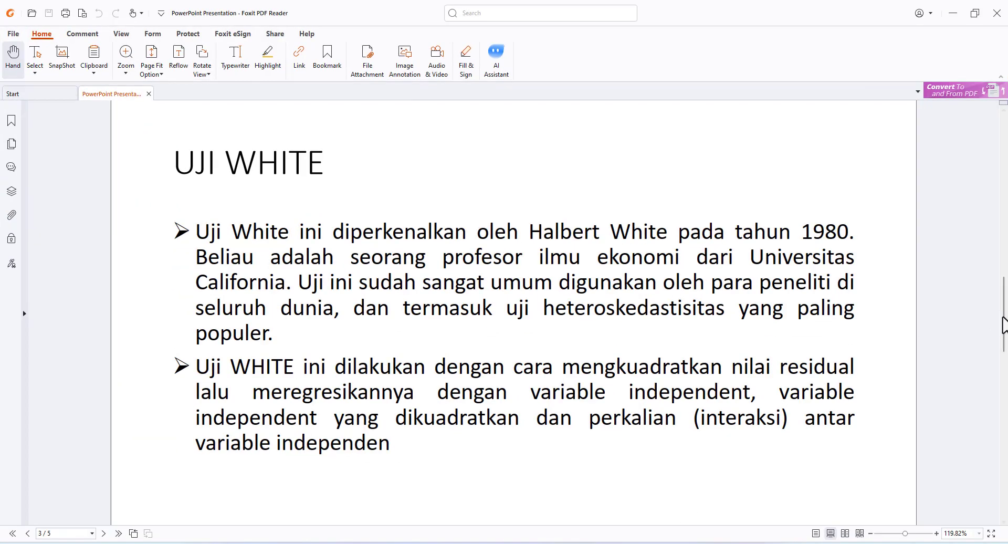
drag(1004, 320, 1006, 406)
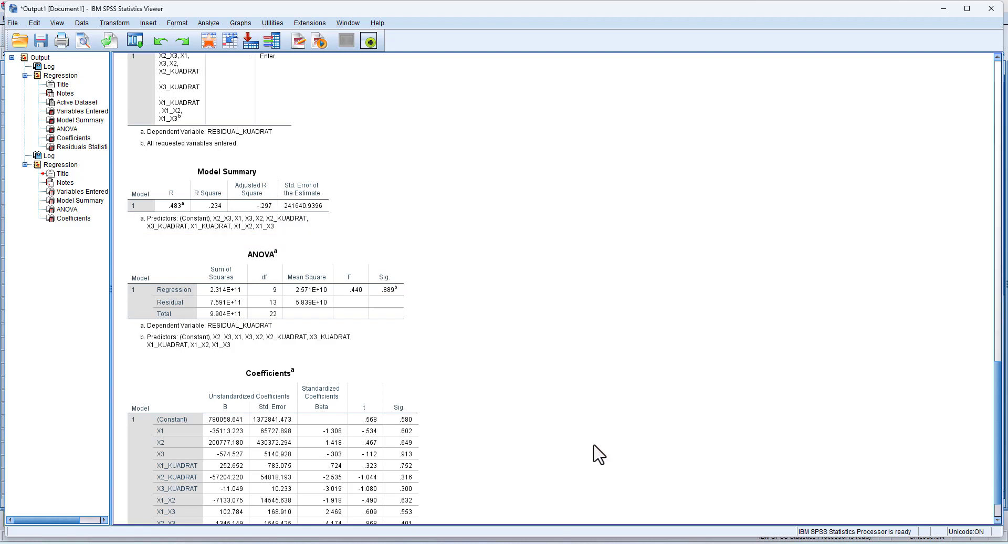
click(656, 540)
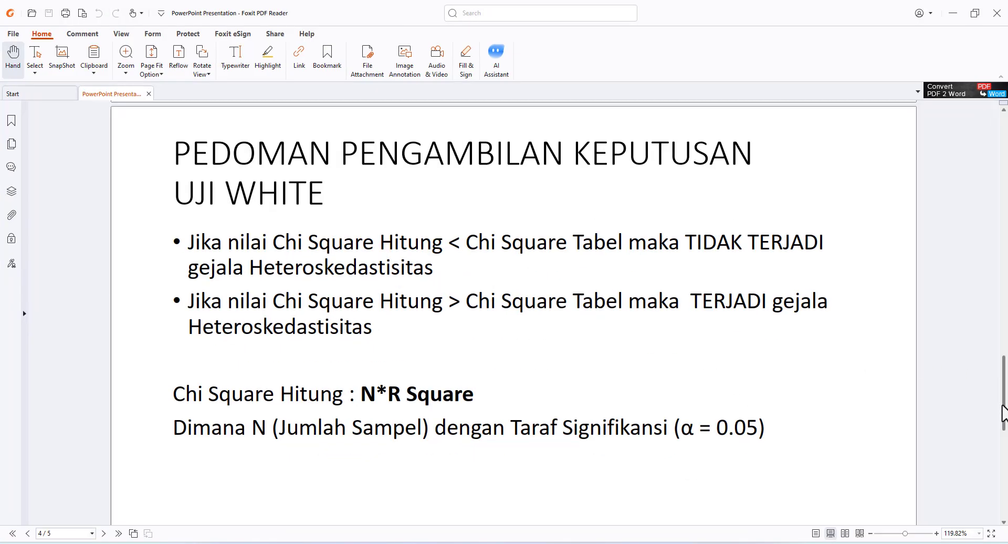
scroll(1004, 427, down, 3)
drag(1004, 428, 1002, 502)
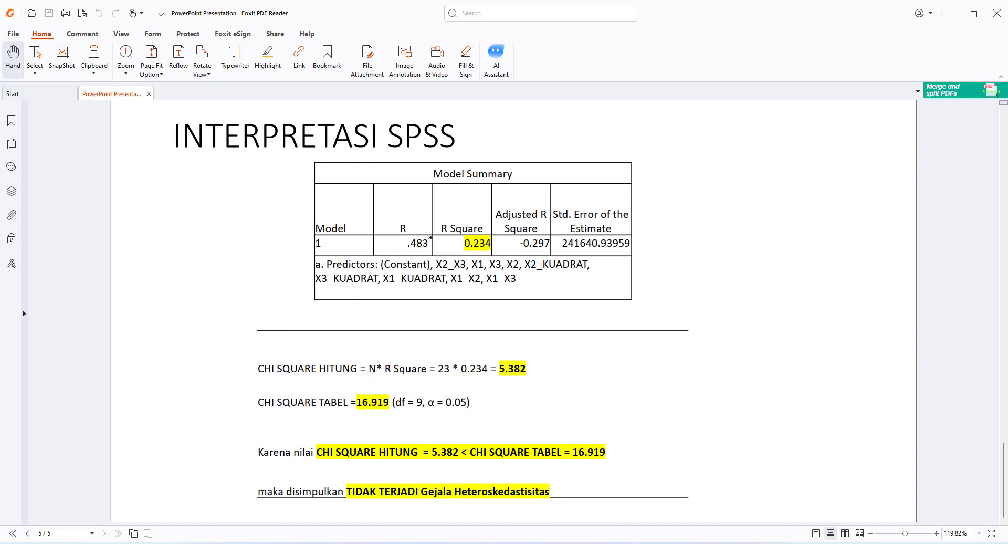
Return to the SPSS data sheet, consulting the regression output and the PDF's interpretation page once more
click(602, 543)
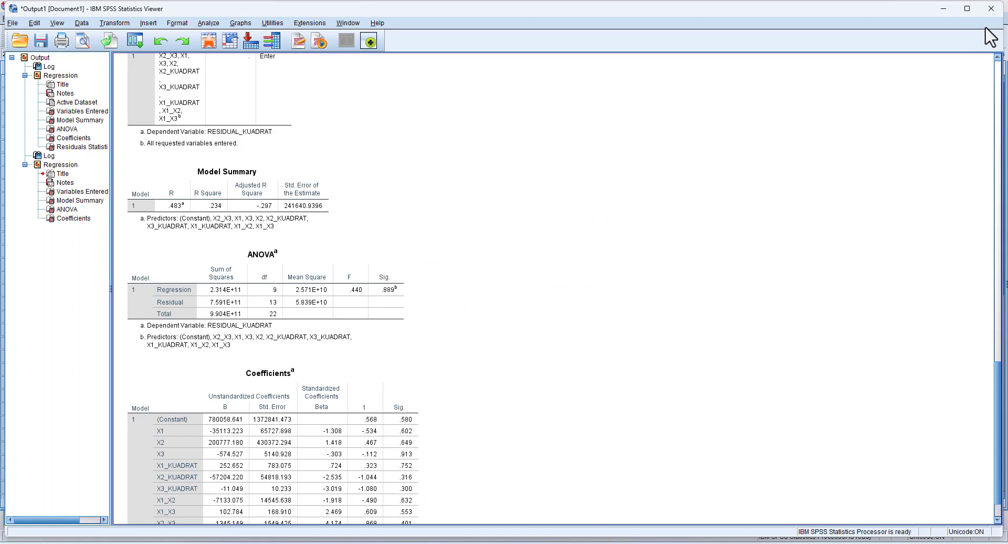
click(943, 8)
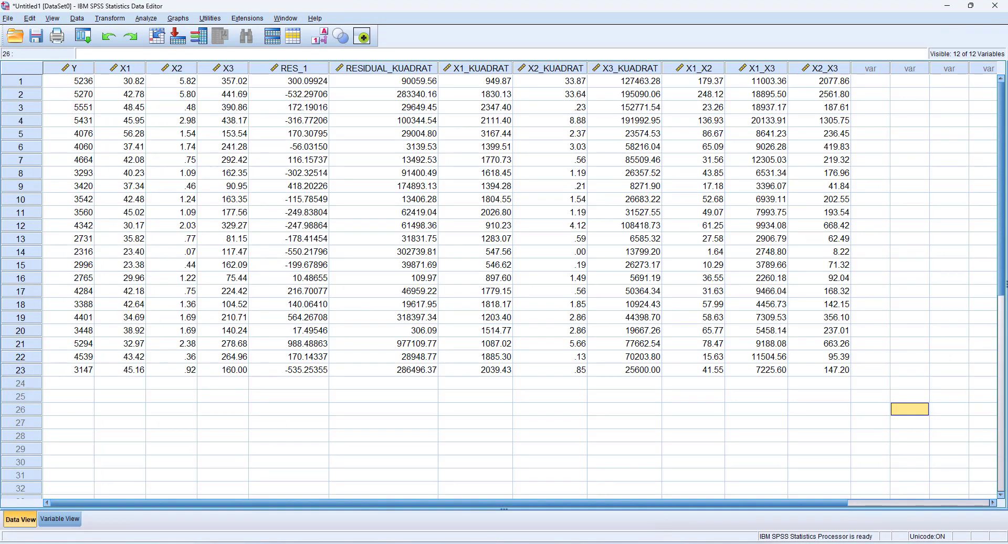
click(654, 543)
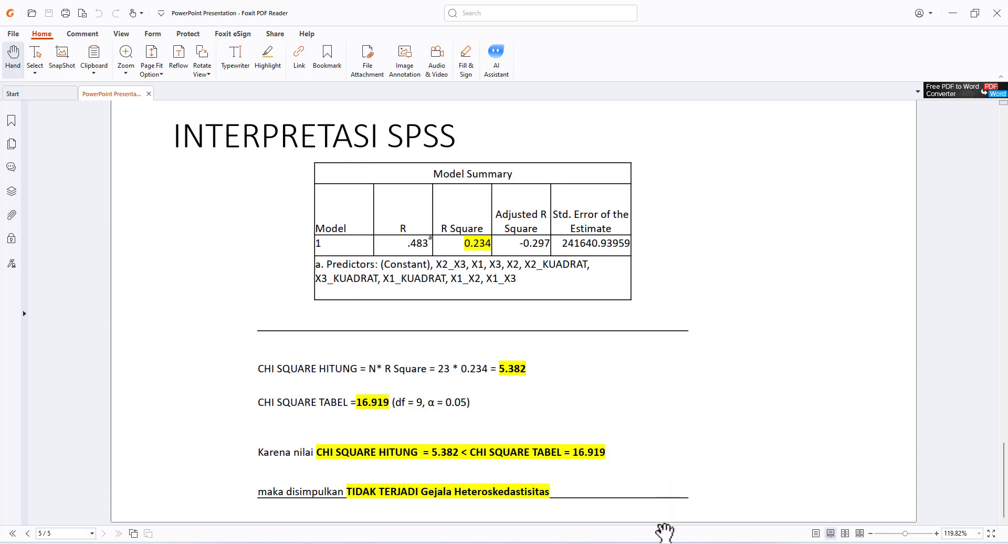
click(525, 543)
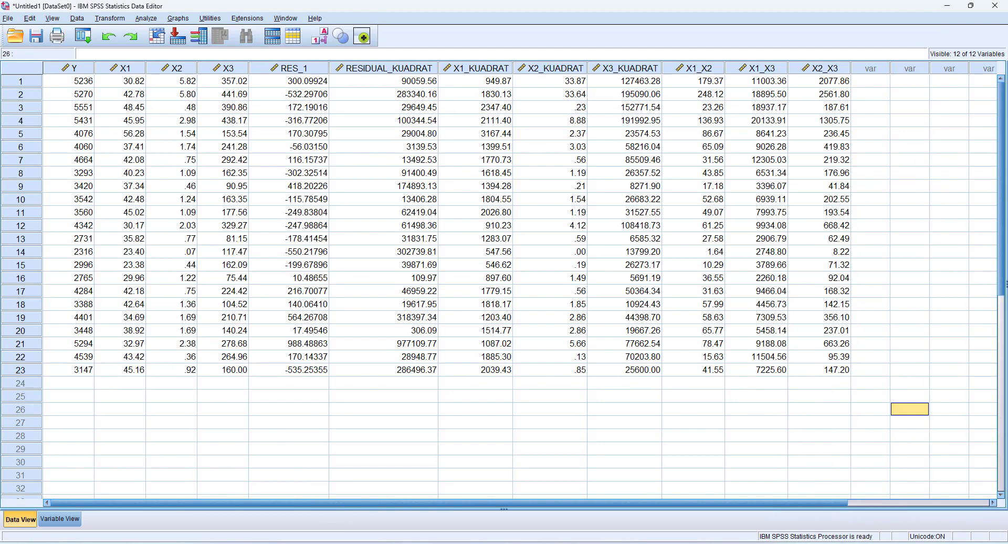